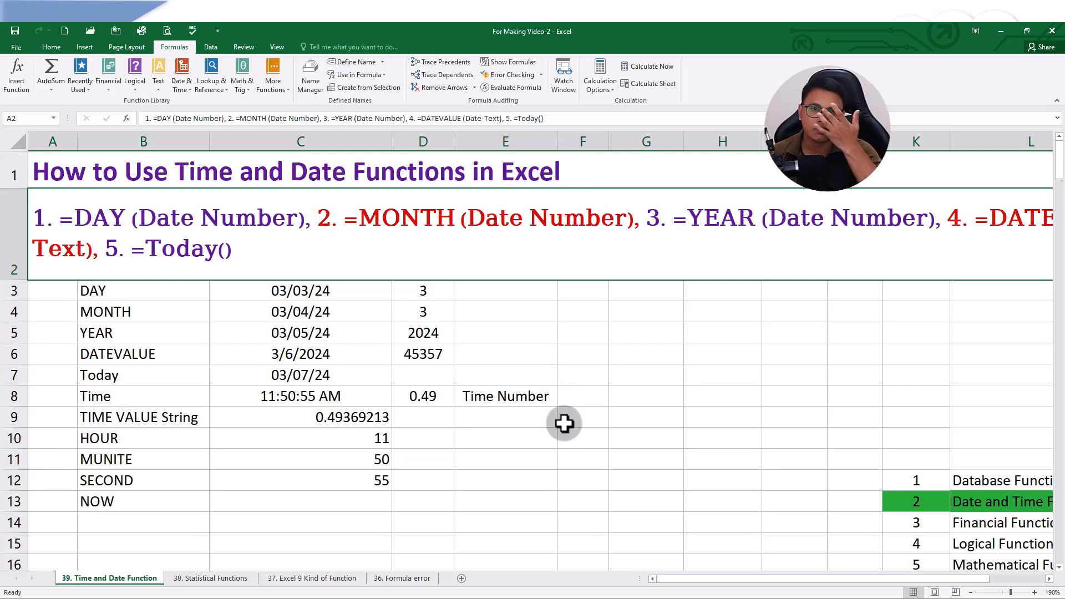
Step: Look over the list of date and time function names in cells B3 to B13
{"action": "left_click", "coordinate": [188, 356]}
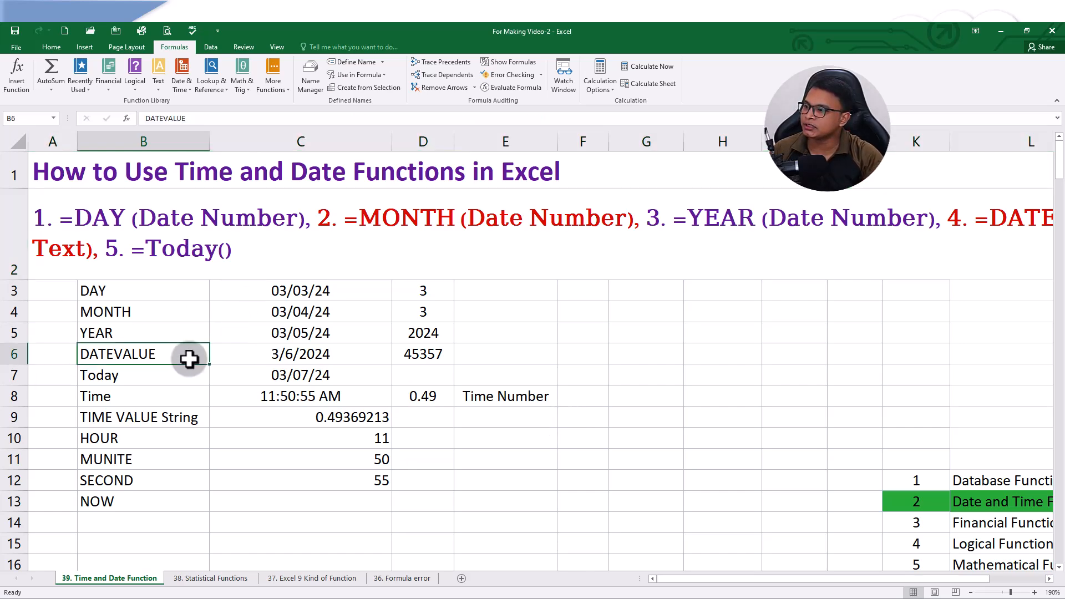
{"action": "left_click_drag", "start_coordinate": [136, 293], "coordinate": [142, 375]}
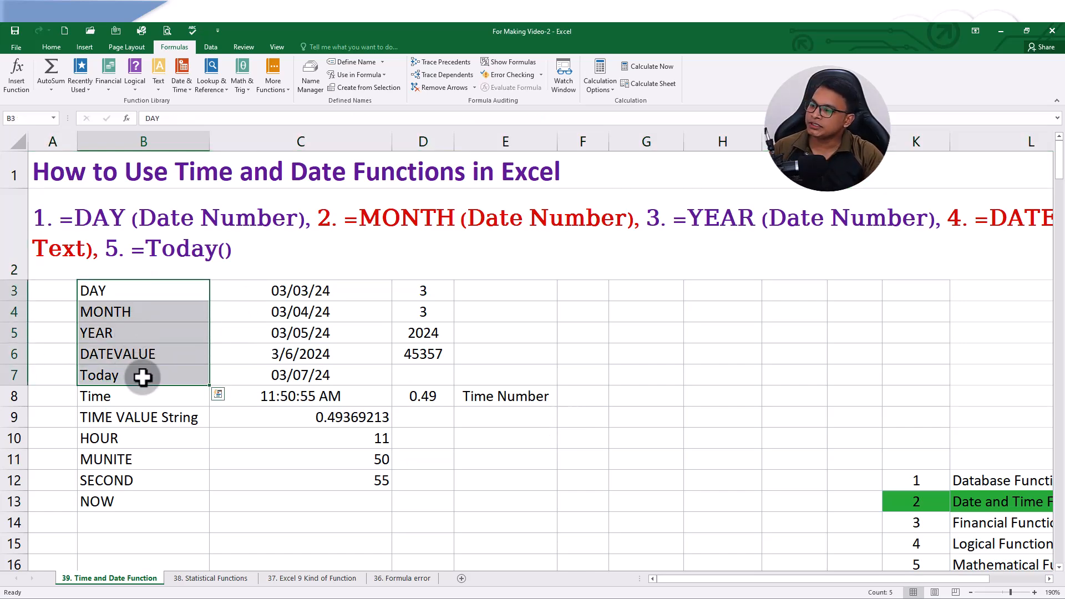
{"action": "scroll", "coordinate": [143, 375], "scroll_direction": "down", "scroll_amount": 3}
{"action": "scroll", "coordinate": [142, 388], "scroll_direction": "up", "scroll_amount": 3}
{"action": "left_click", "coordinate": [140, 499], "text": "shift"}
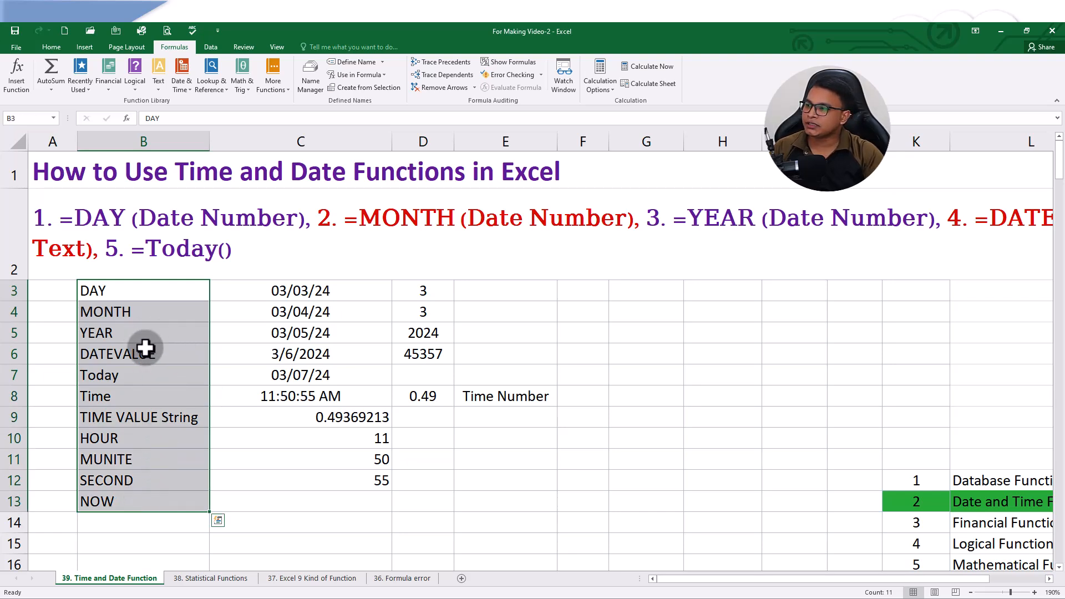
{"action": "key", "text": "ctrl+q"}
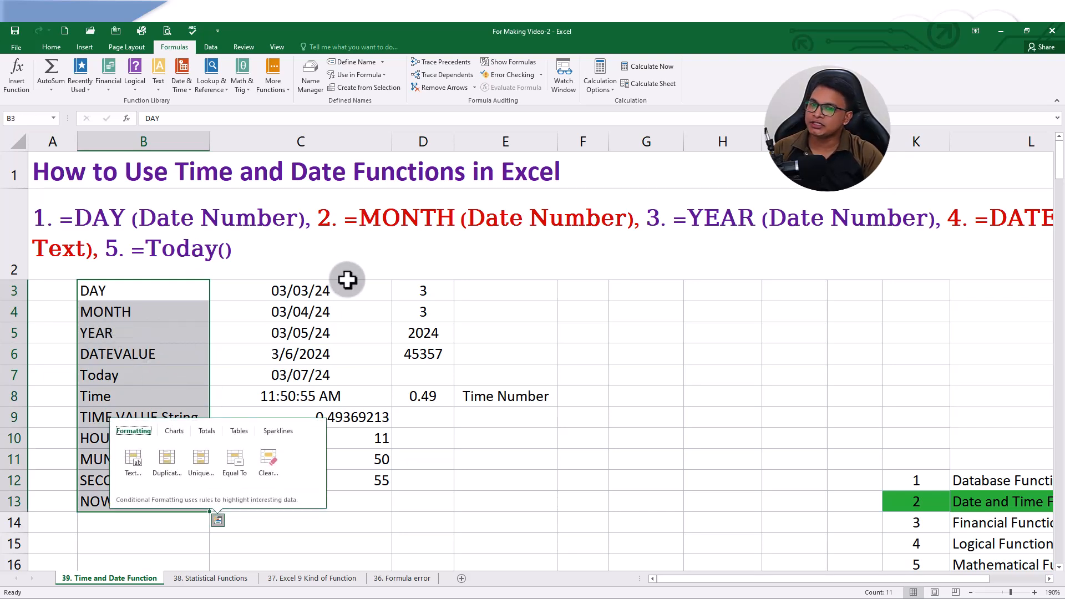
{"action": "left_click", "coordinate": [463, 276]}
{"action": "scroll", "coordinate": [387, 294], "scroll_direction": "down", "scroll_amount": 3}
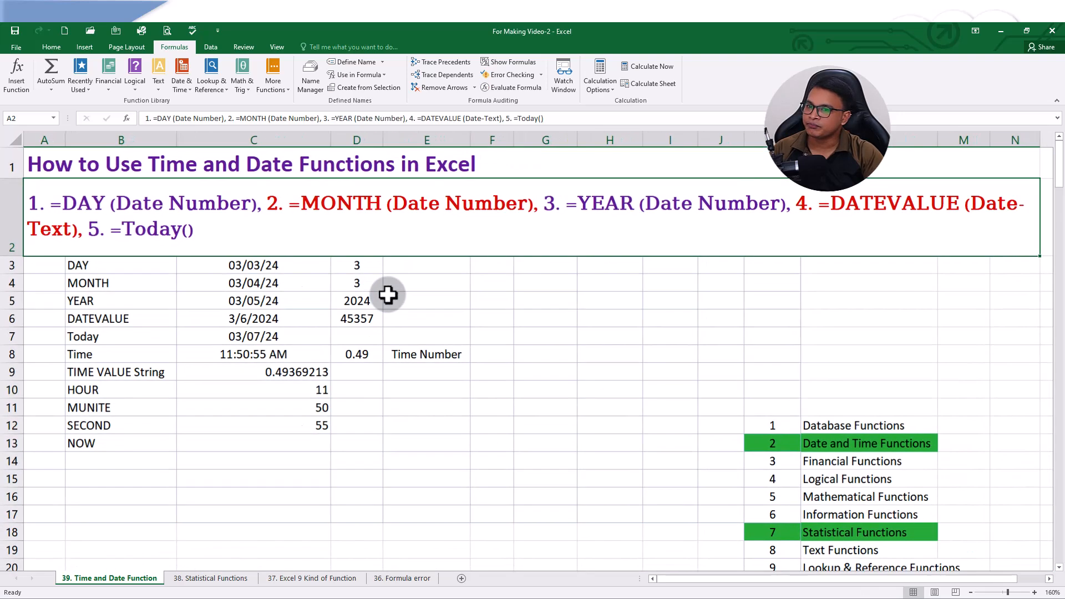
Step: Review the syntax of the DAY, MONTH, YEAR, DATEVALUE and Today functions written in cell A2
{"action": "double_click", "coordinate": [57, 204]}
{"action": "left_click_drag", "start_coordinate": [26, 204], "coordinate": [888, 224]}
{"action": "left_click", "coordinate": [888, 223]}
{"action": "left_click_drag", "start_coordinate": [815, 206], "coordinate": [983, 209]}
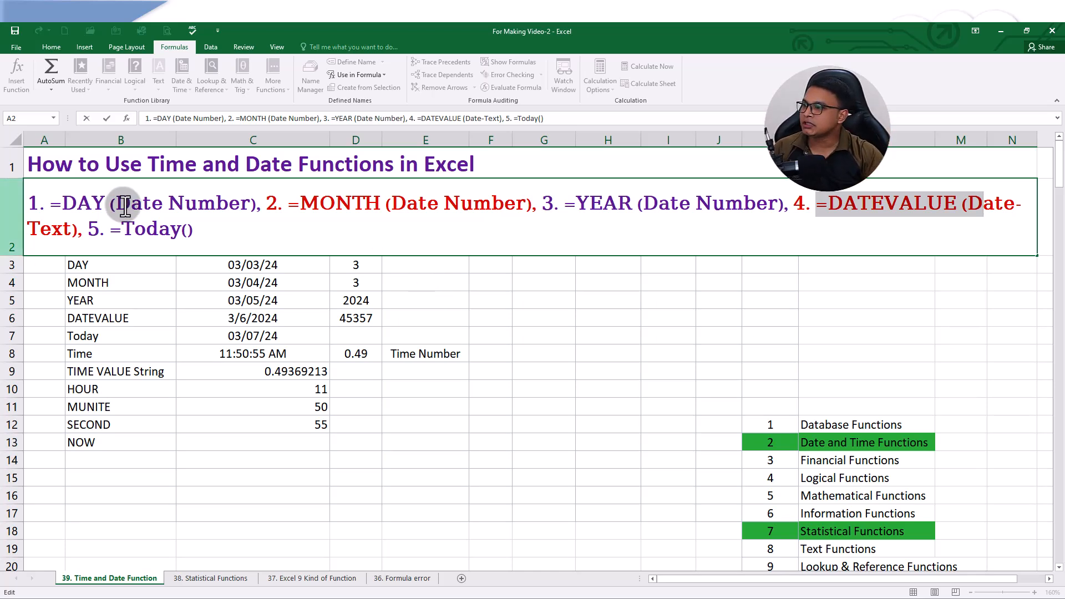
{"action": "left_click_drag", "start_coordinate": [206, 229], "coordinate": [101, 230]}
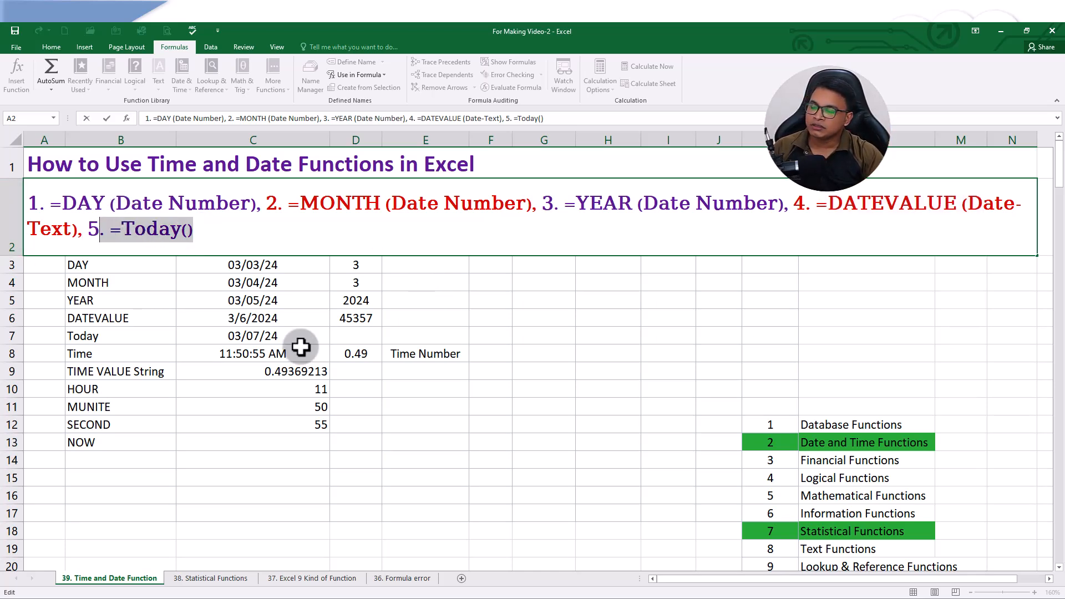
{"action": "left_click", "coordinate": [202, 439]}
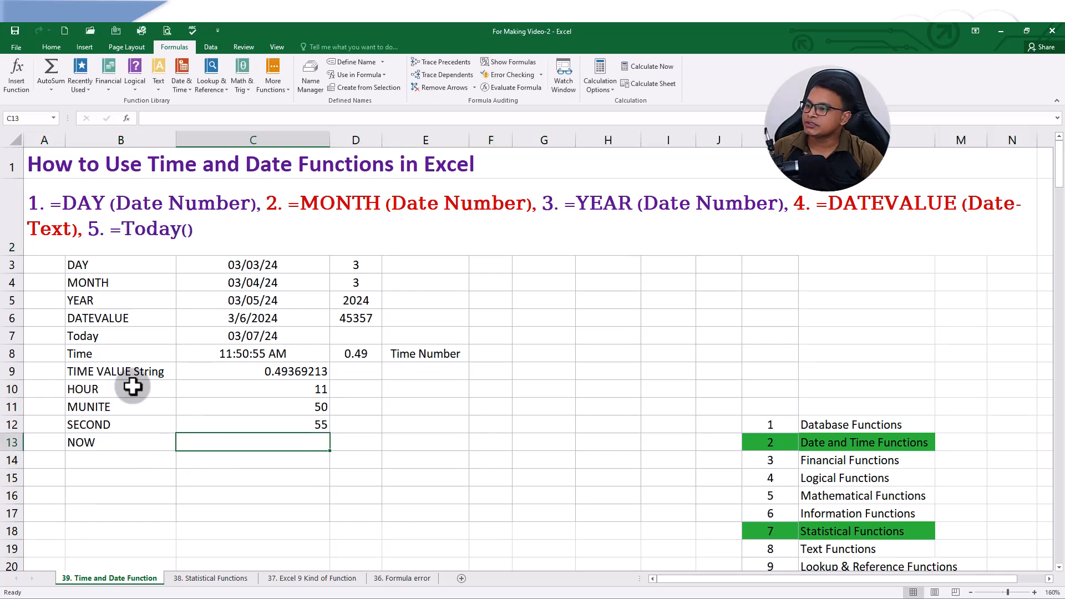
Step: Re-enter the formula =DAY(C3) in cell D3 to extract the day from the date in the DAY row
{"action": "scroll", "coordinate": [75, 349], "scroll_direction": "up", "scroll_amount": 4}
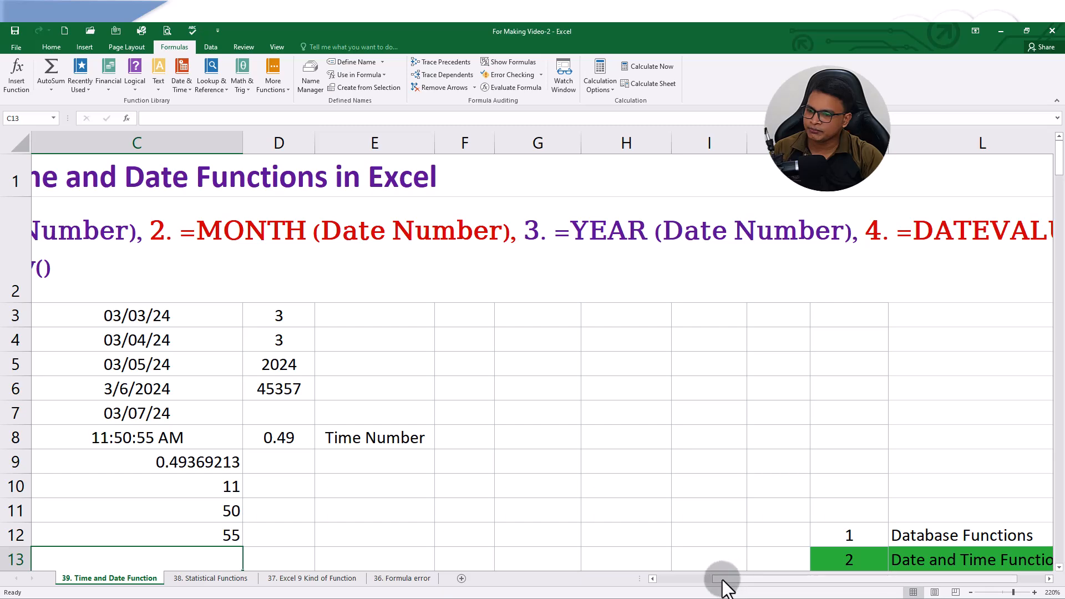
{"action": "left_click_drag", "start_coordinate": [723, 578], "coordinate": [632, 579]}
{"action": "left_click", "coordinate": [138, 314]}
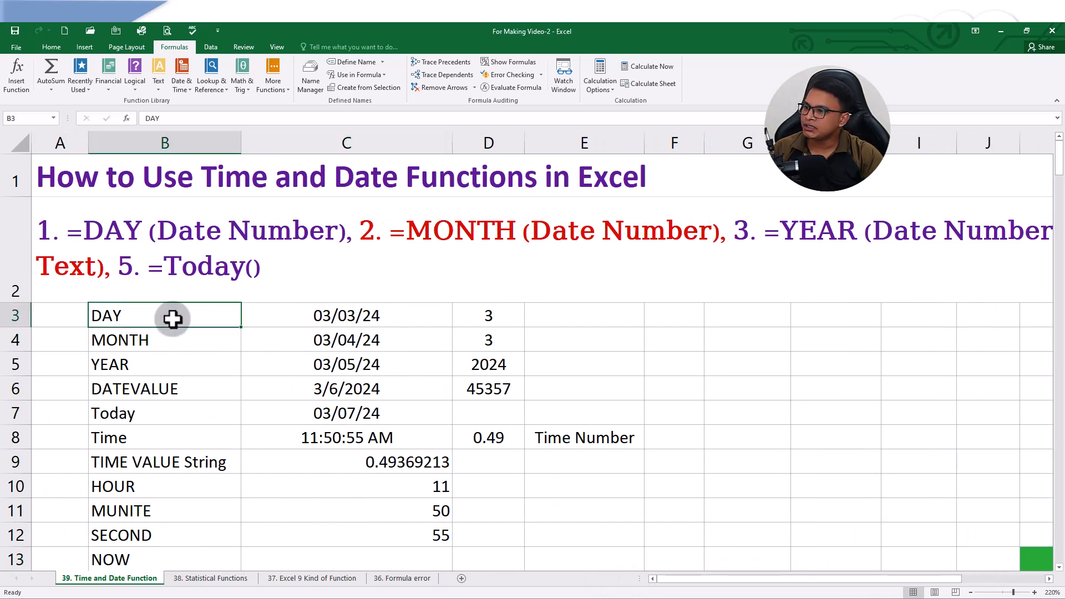
{"action": "left_click", "coordinate": [344, 325]}
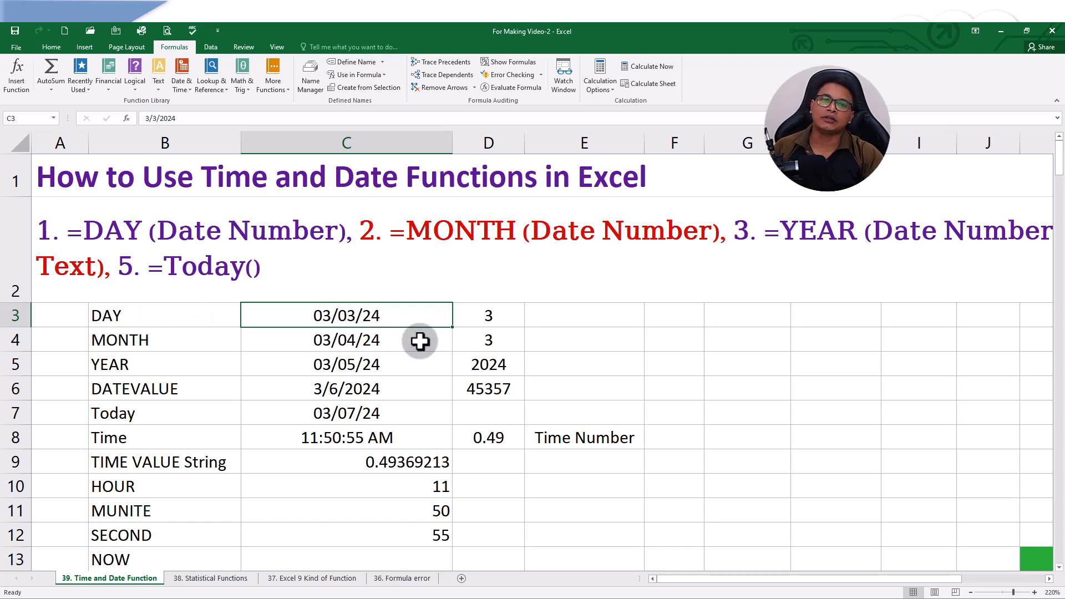
{"action": "double_click", "coordinate": [499, 319]}
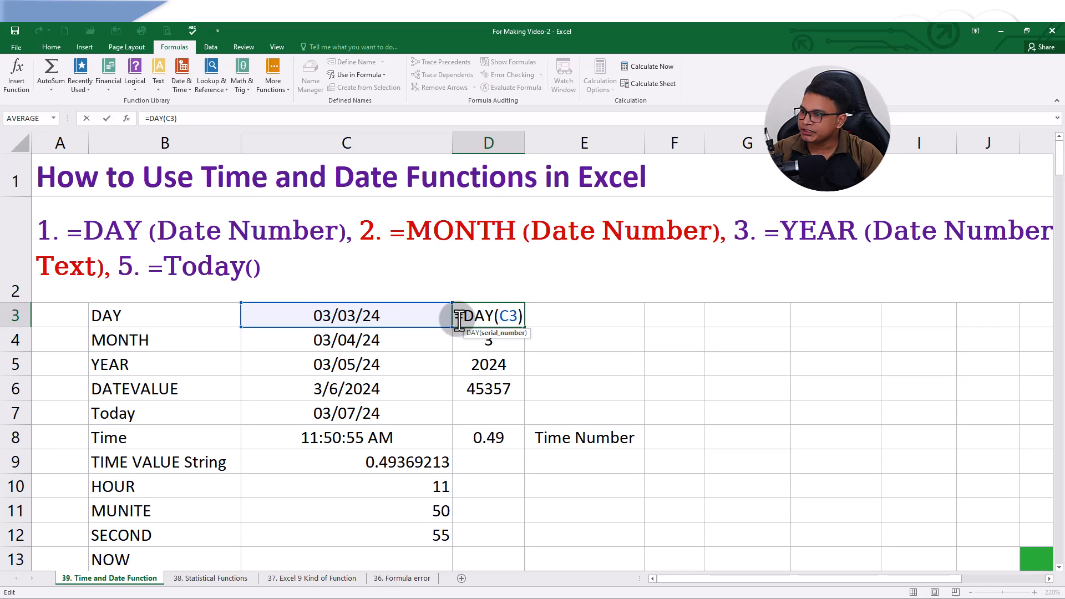
{"action": "left_click_drag", "start_coordinate": [458, 320], "coordinate": [549, 332]}
{"action": "type", "text": "=DAY("}
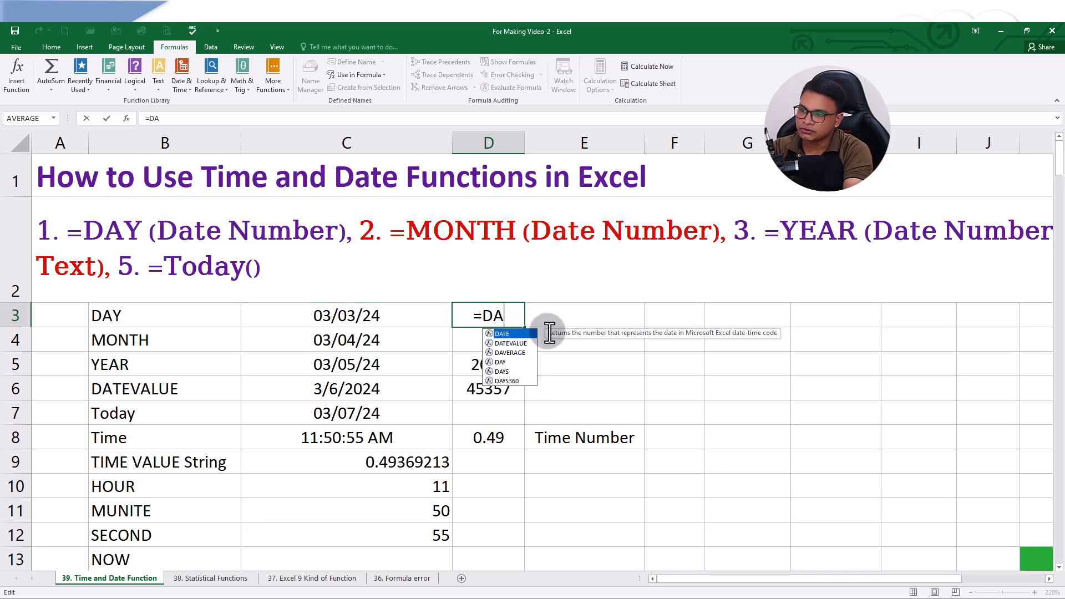
{"action": "left_click", "coordinate": [409, 308]}
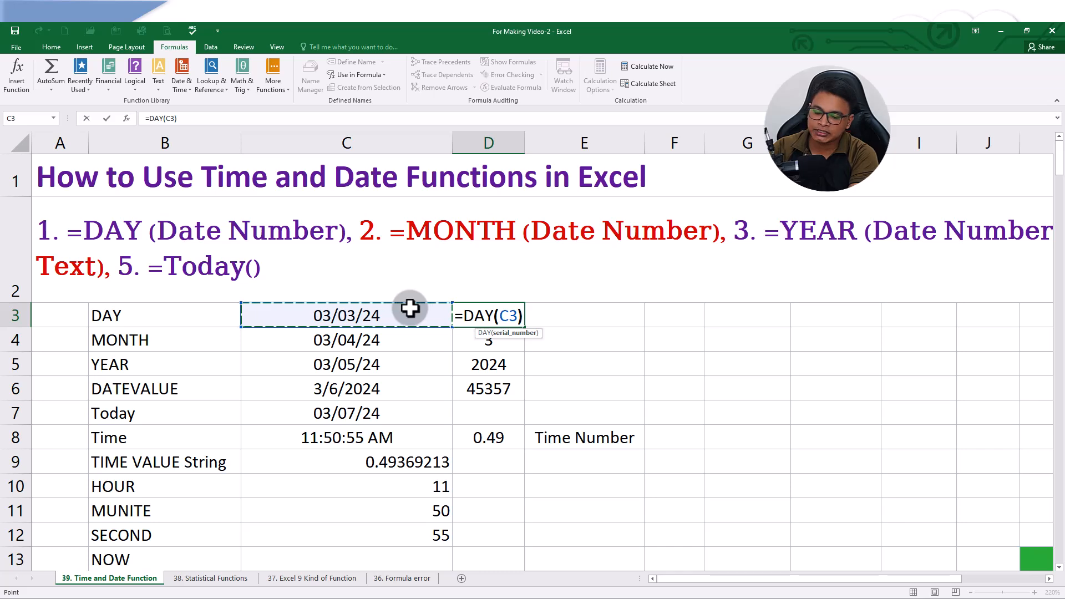
{"action": "type", "text": ")"}
{"action": "key", "text": "Return"}
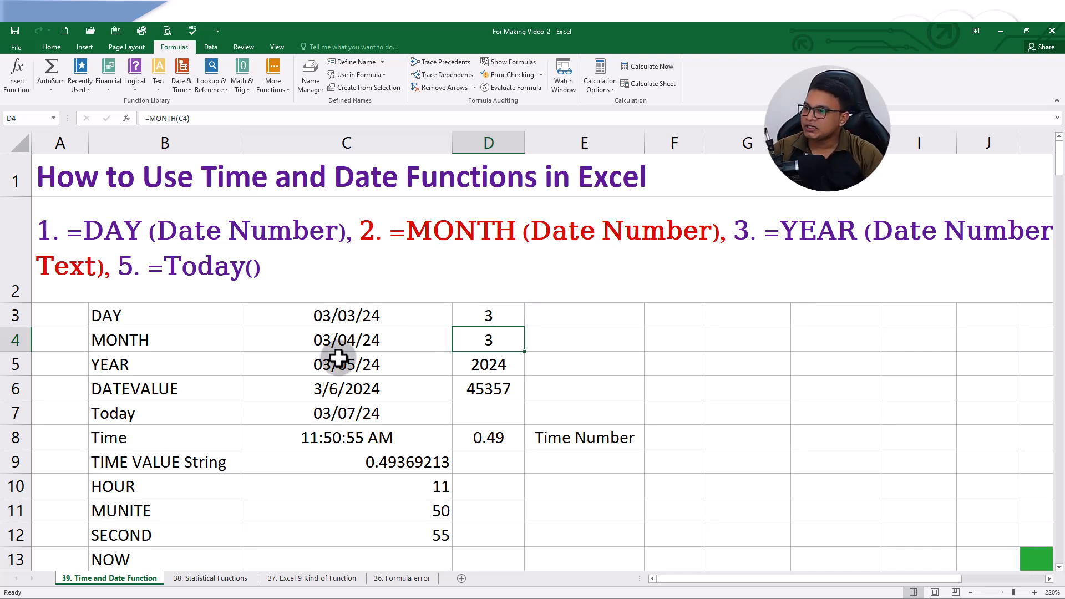
Step: Re-enter the formula =MONTH(C4) in cell D4 to extract the month from the date in the MONTH row
{"action": "double_click", "coordinate": [503, 342]}
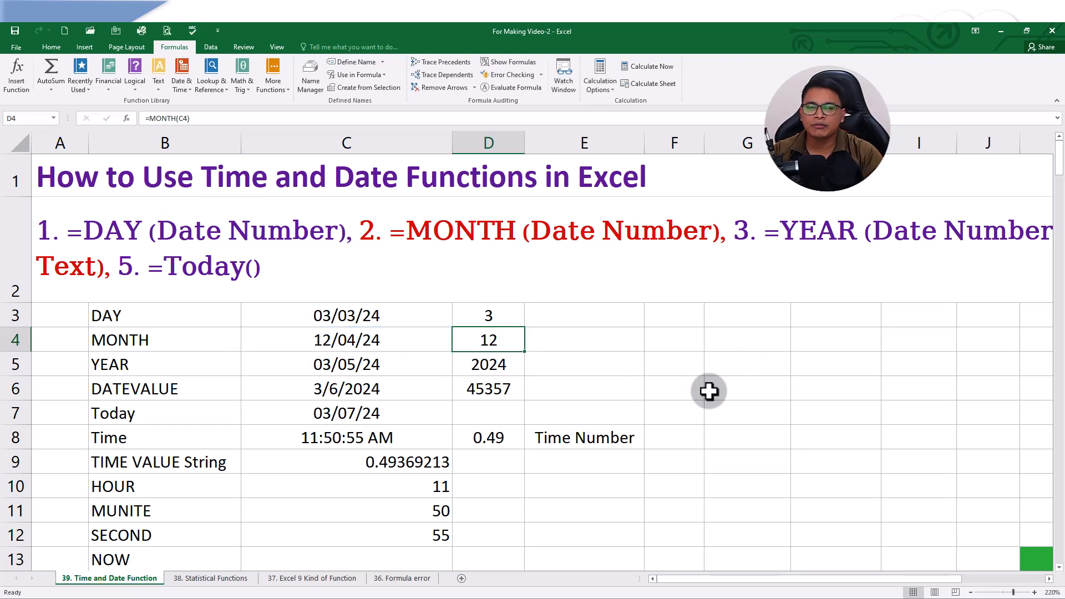
{"action": "double_click", "coordinate": [491, 345]}
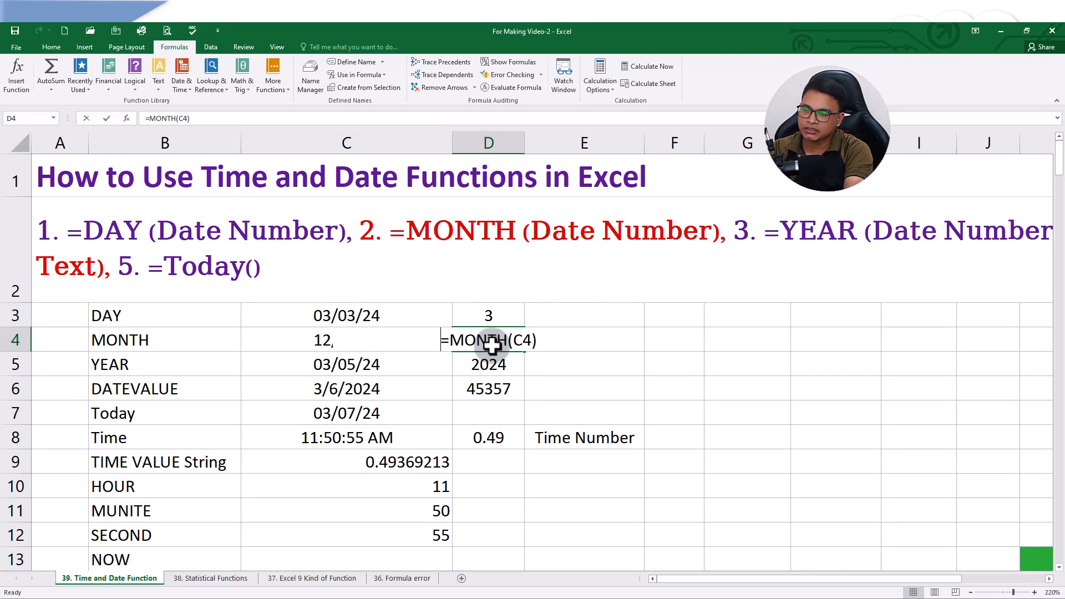
{"action": "key", "text": "ctrl+a"}
{"action": "type", "text": "="}
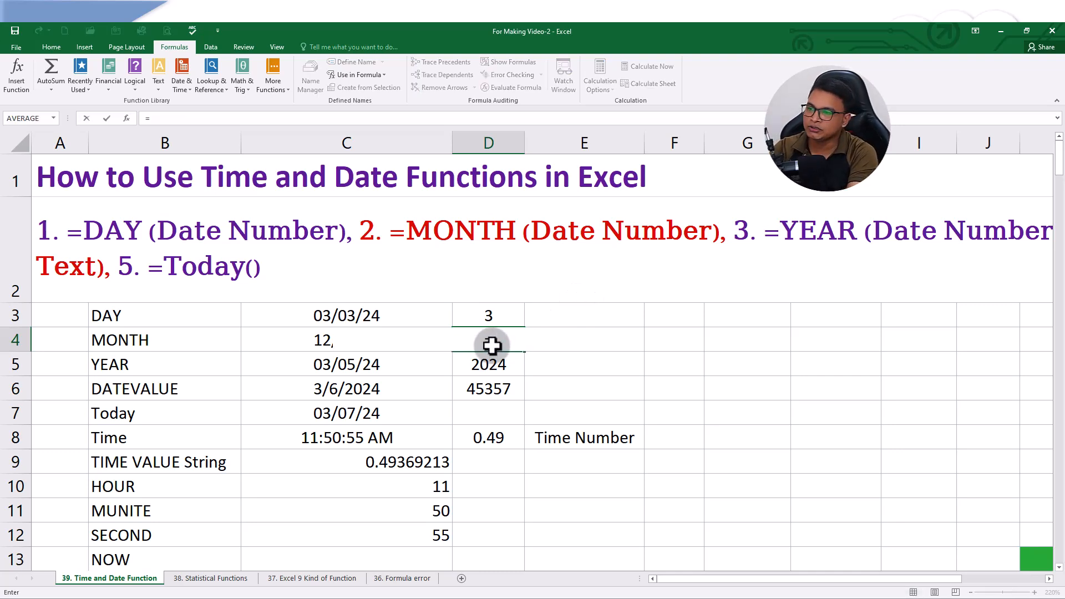
{"action": "type", "text": "MOn"}
{"action": "key", "text": "BackSpace"}
{"action": "type", "text": "N"}
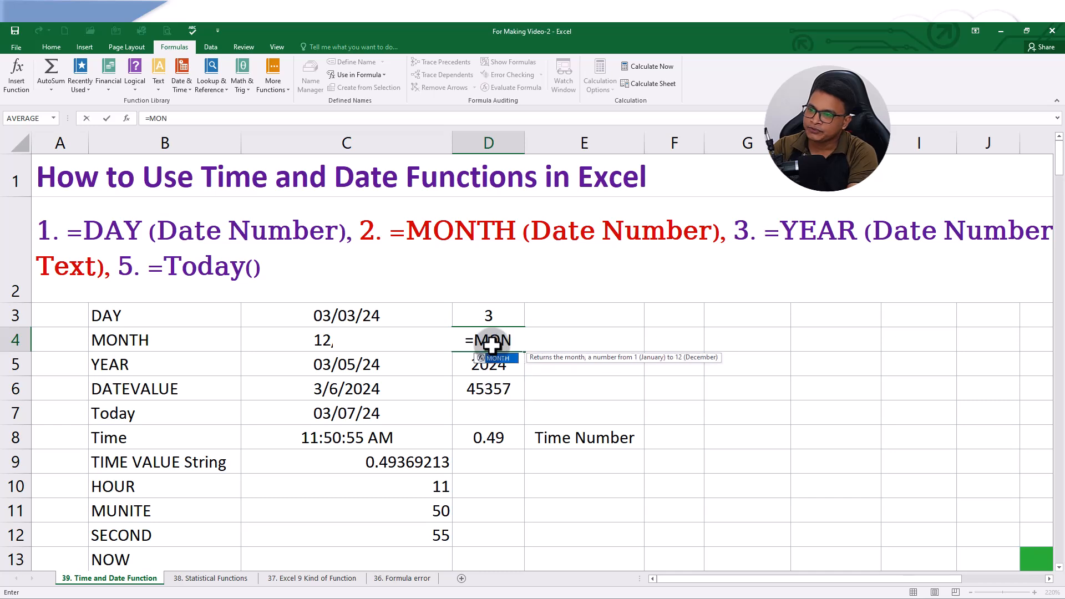
{"action": "type", "text": "TH("}
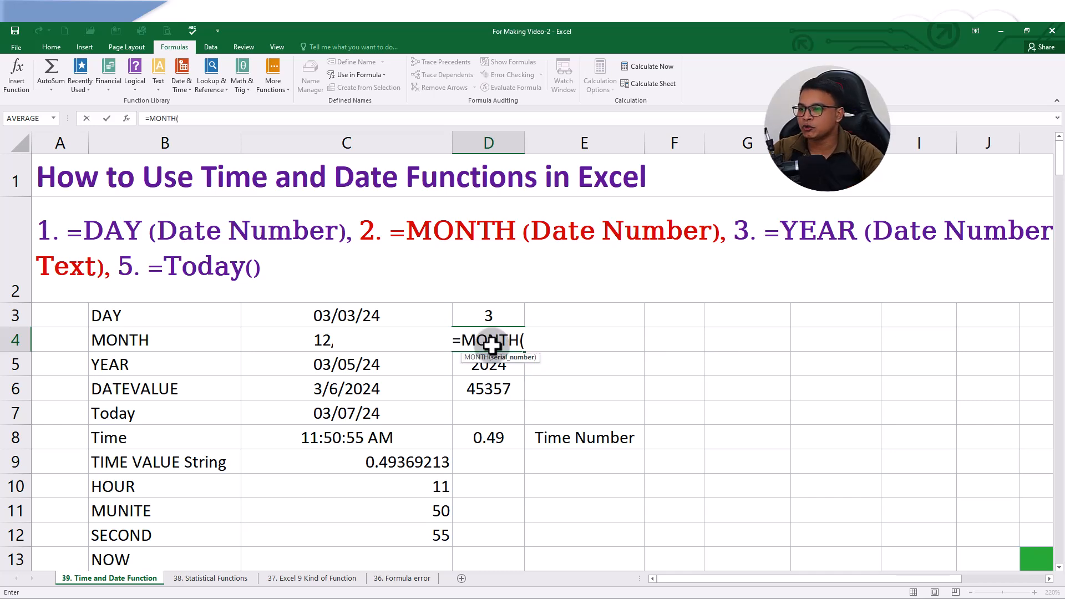
{"action": "key", "text": "F2"}
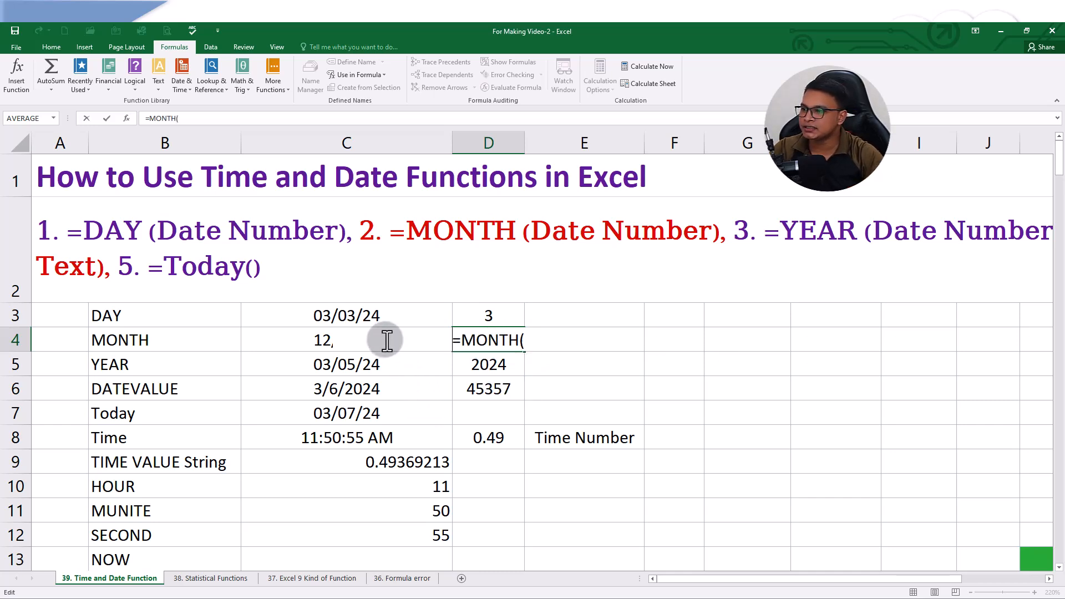
{"action": "left_click", "coordinate": [276, 333]}
{"action": "key", "text": "ctrl+z"}
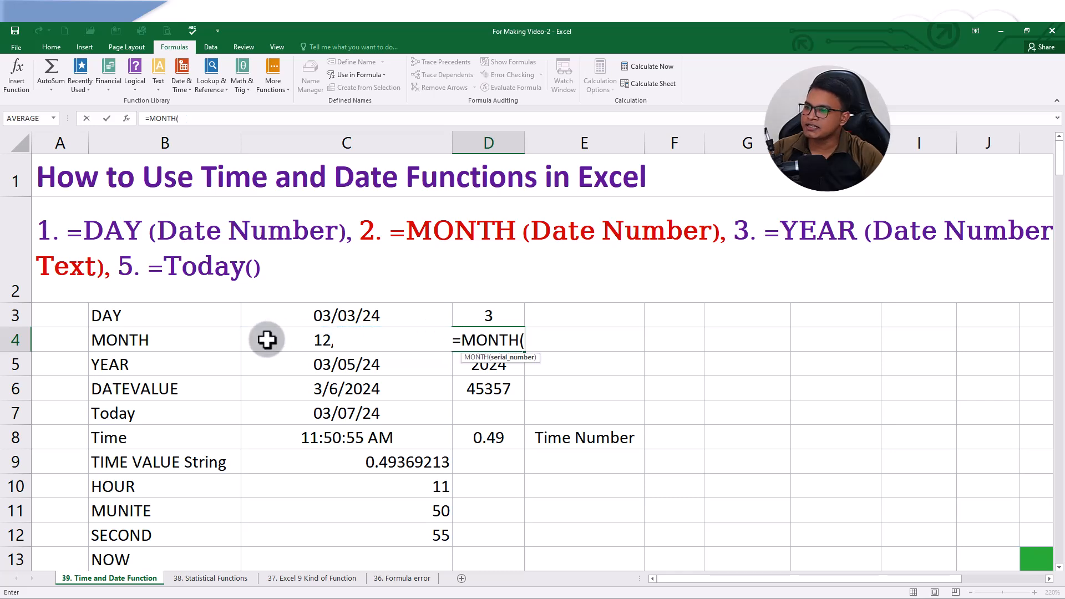
{"action": "left_click", "coordinate": [267, 340]}
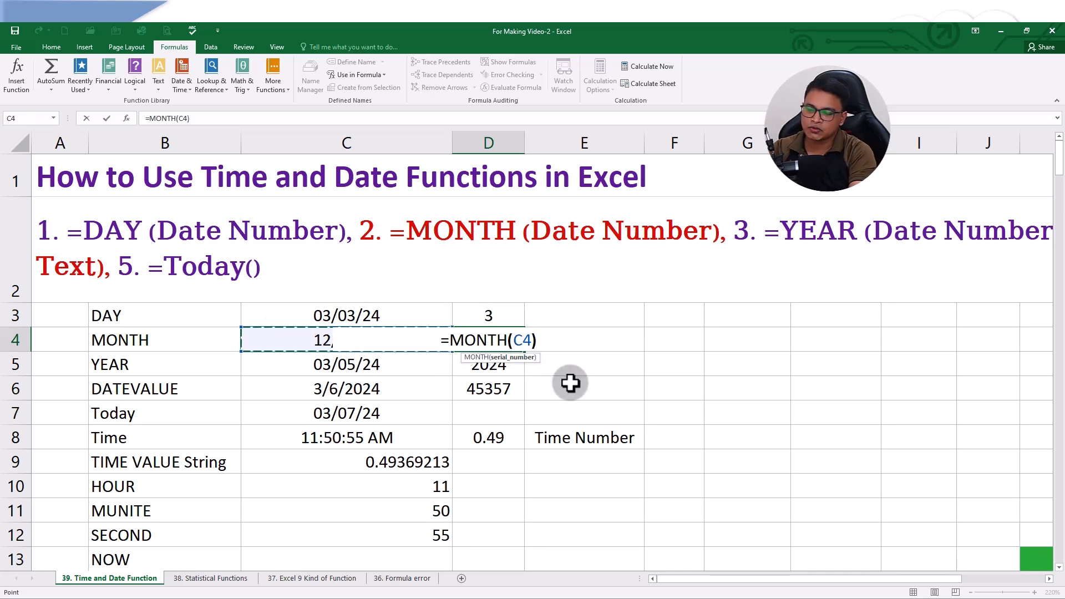
{"action": "type", "text": ")"}
{"action": "key", "text": "Return"}
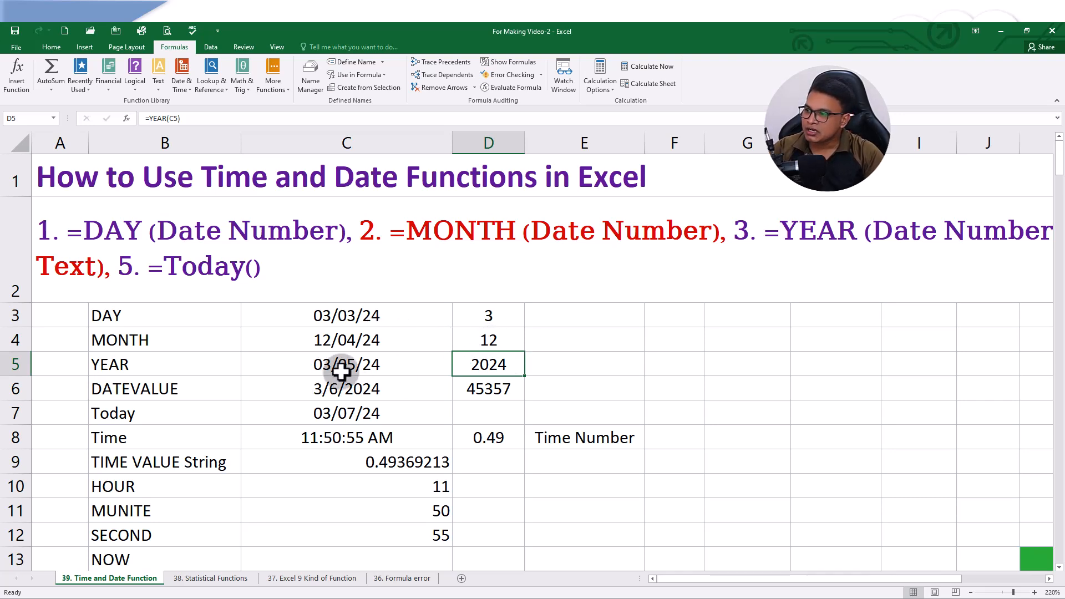
Step: Inspect the YEAR formula in cell D5 and the date cell it refers to
{"action": "double_click", "coordinate": [502, 365]}
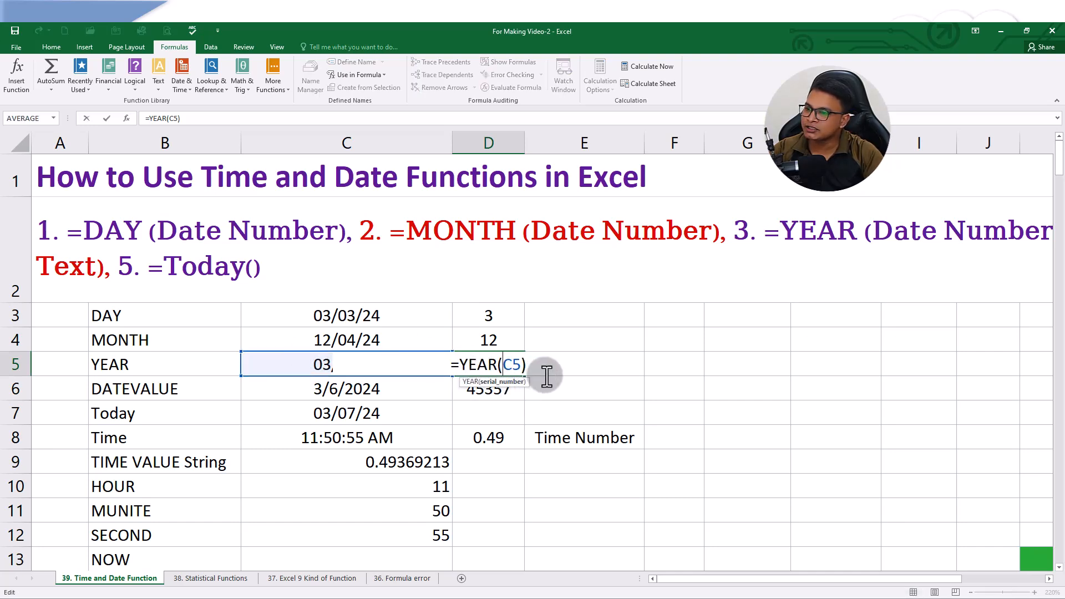
{"action": "key", "text": "End"}
{"action": "left_click", "coordinate": [488, 398]}
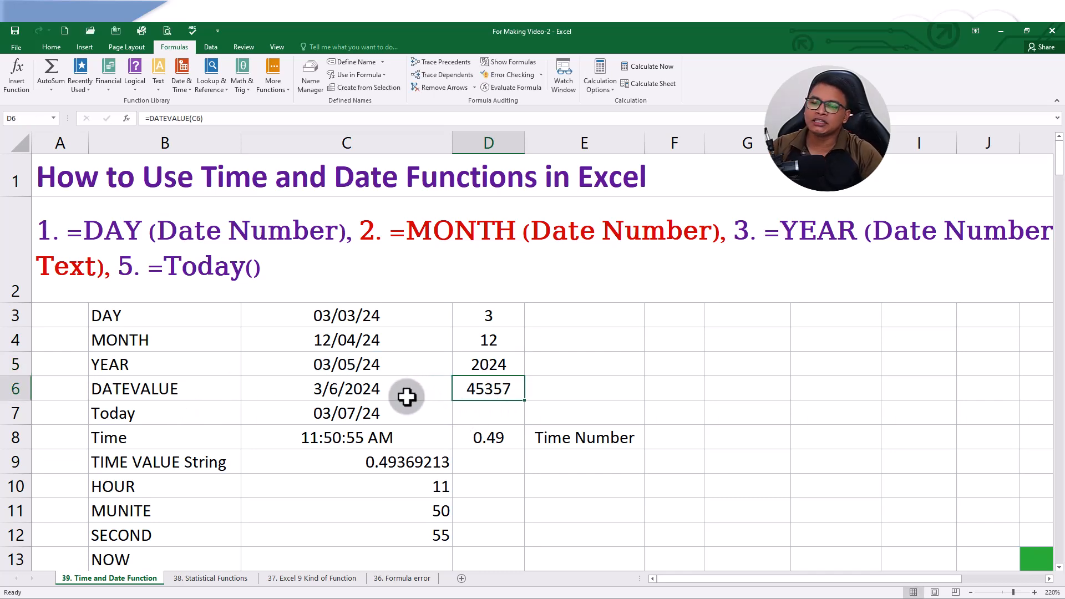
Step: Re-enter the formula =DATEVALUE(C6) in cell D6 to convert the text date in C6 to its serial number
{"action": "left_click", "coordinate": [374, 392]}
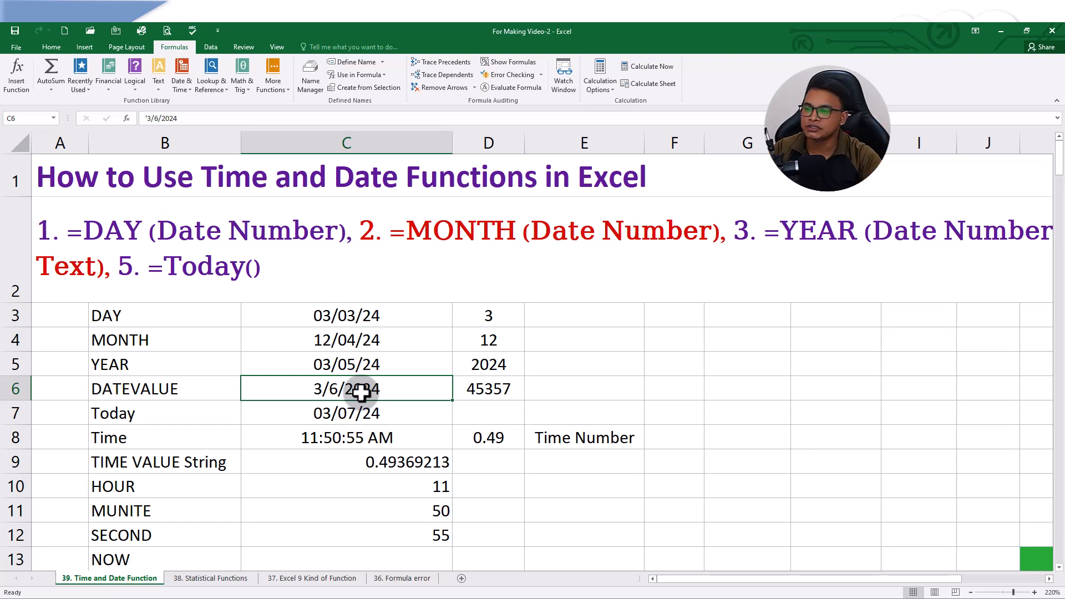
{"action": "double_click", "coordinate": [472, 389]}
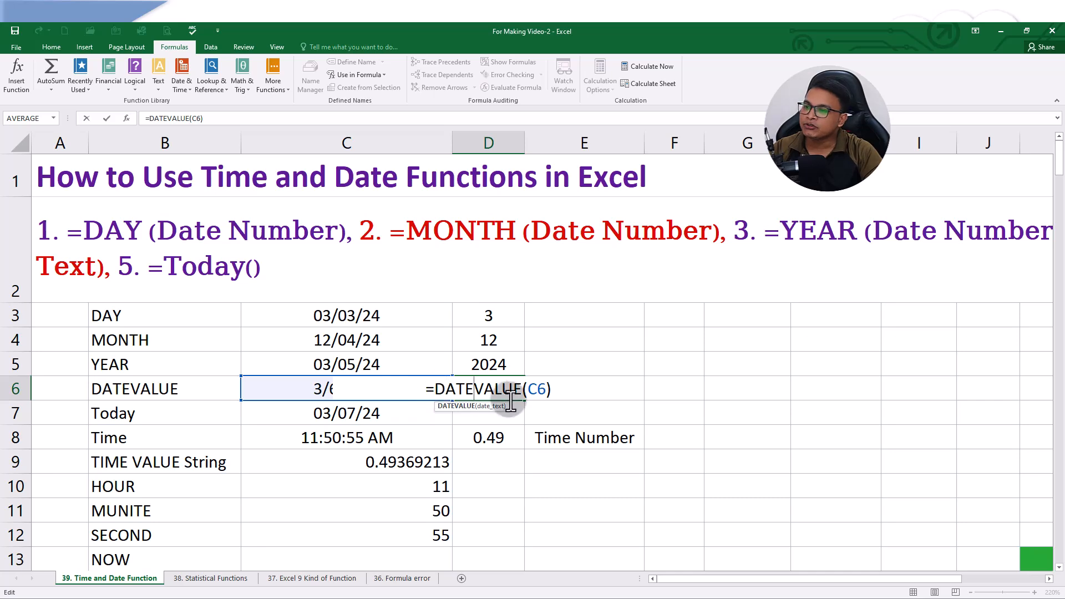
{"action": "left_click_drag", "start_coordinate": [428, 389], "coordinate": [735, 396]}
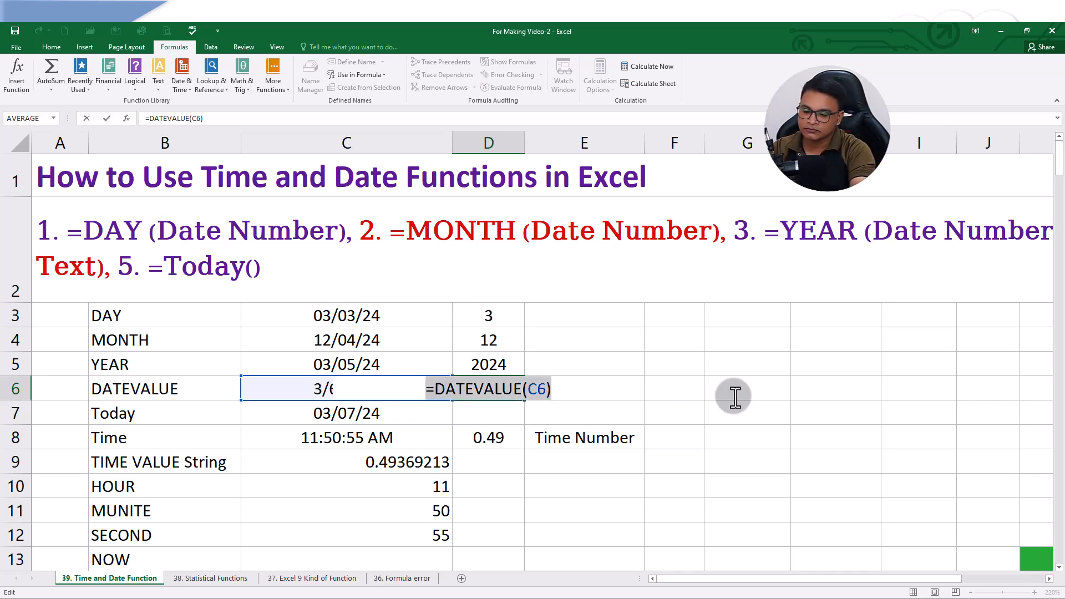
{"action": "type", "text": "=DATE"}
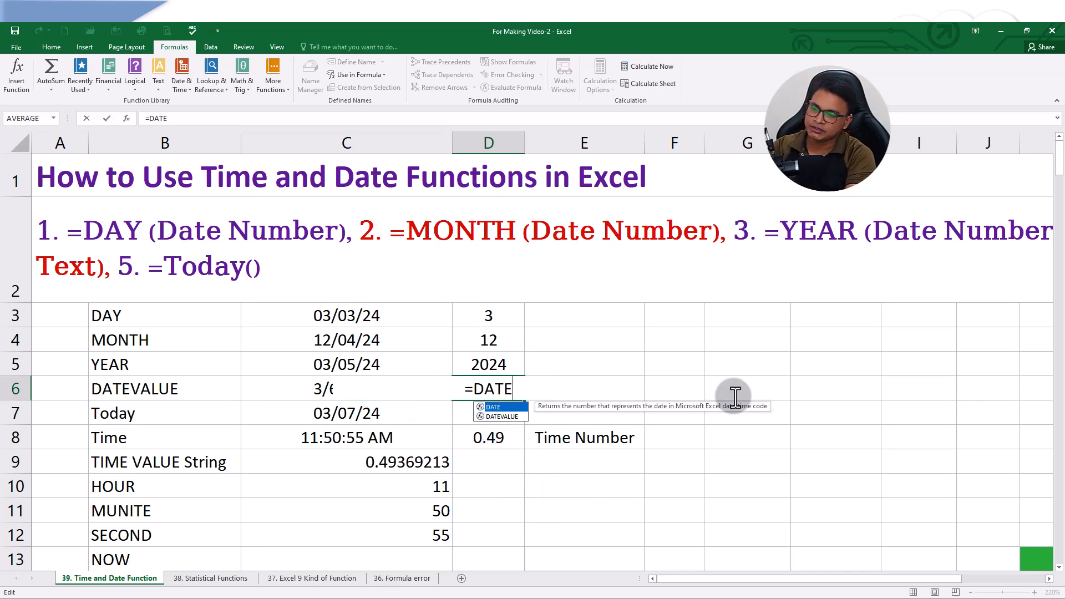
{"action": "type", "text": "VALUE"}
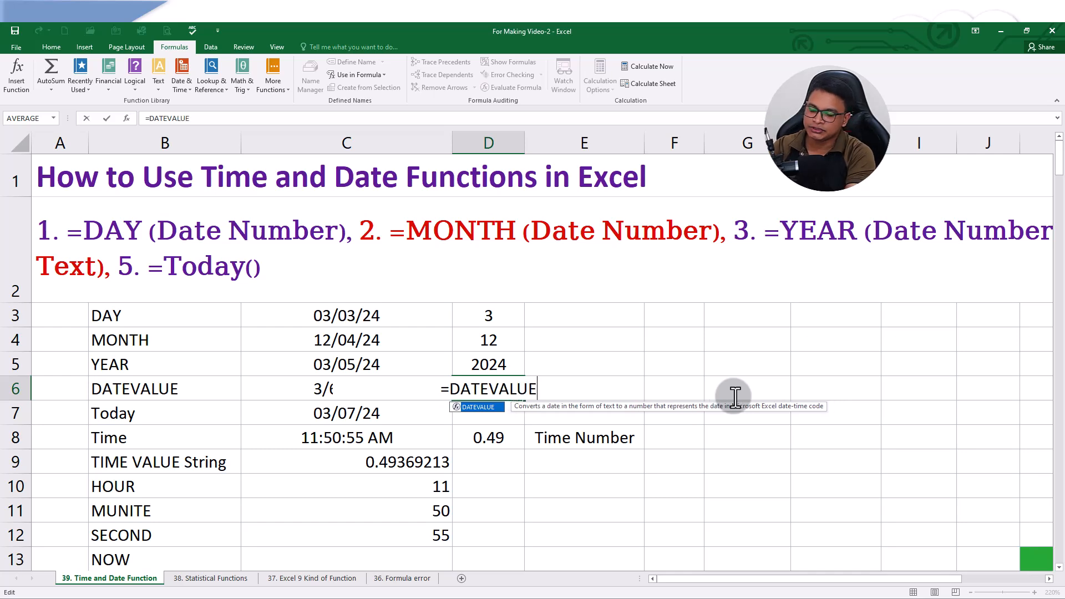
{"action": "type", "text": "("}
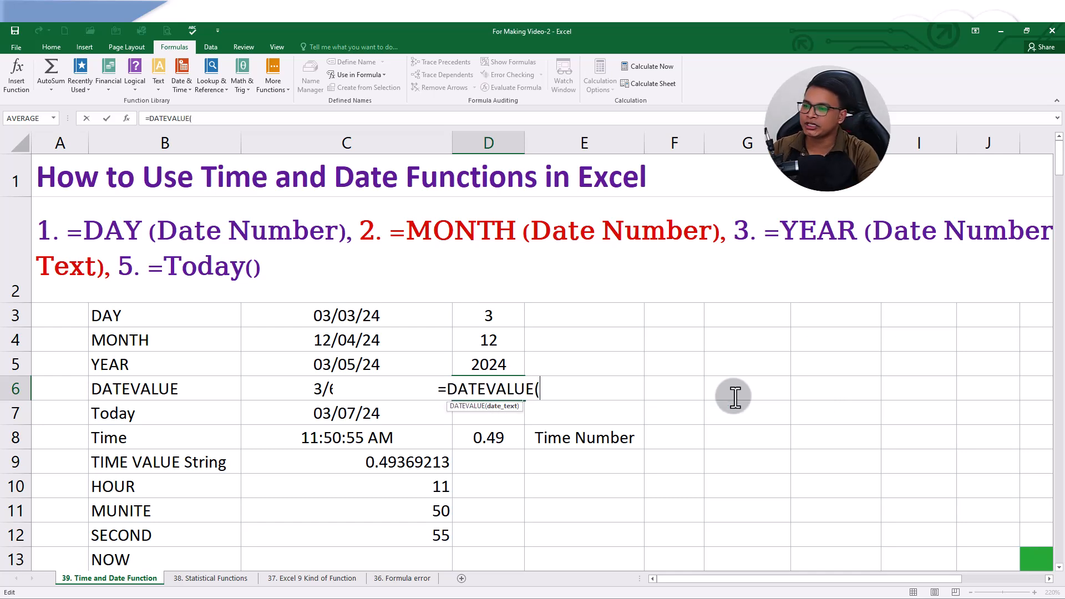
{"action": "left_click", "coordinate": [288, 393]}
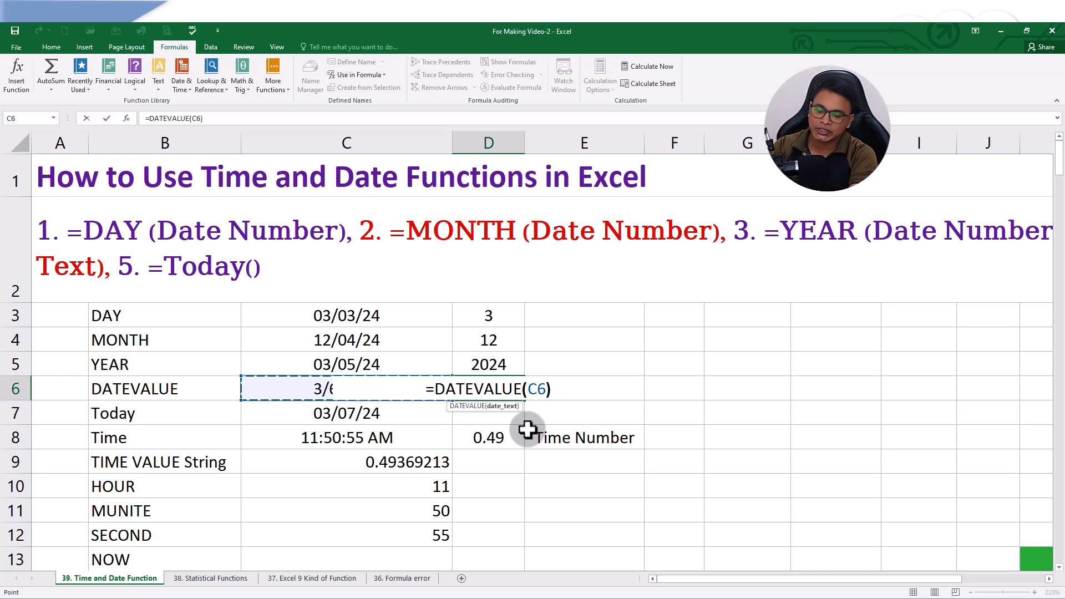
{"action": "key", "text": "Return"}
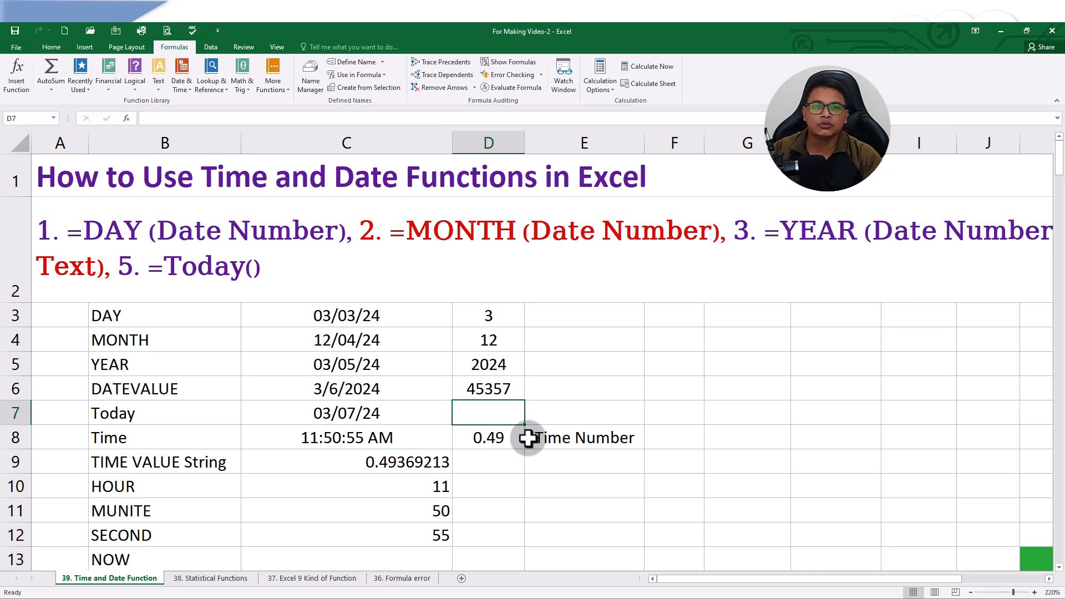
Step: Enter the formula =Today() in cell D7 of the Today row to return the current date
{"action": "type", "text": "+"}
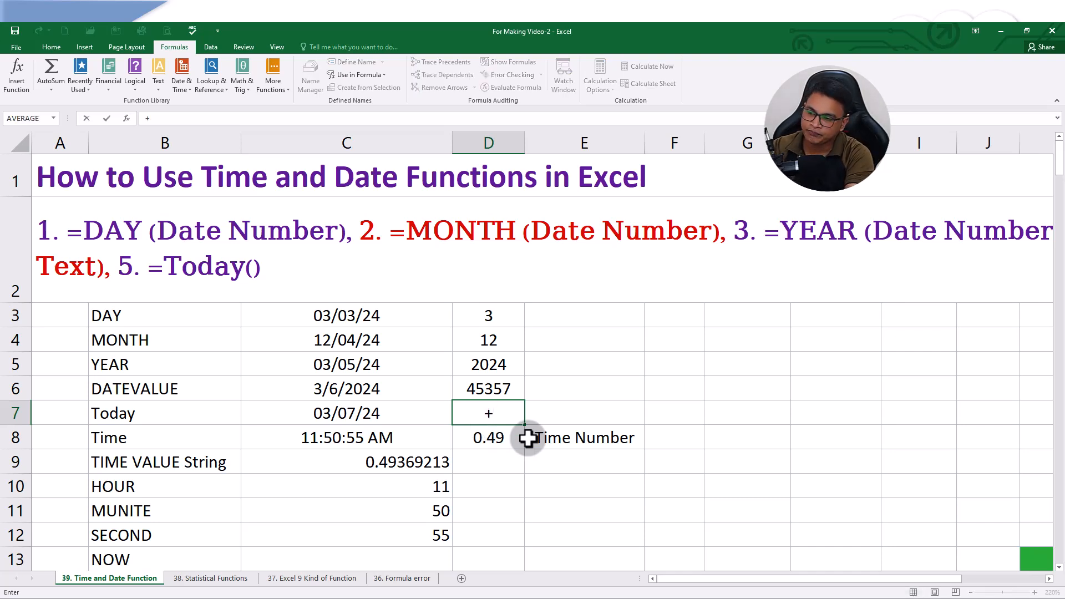
{"action": "type", "text": "=Today"}
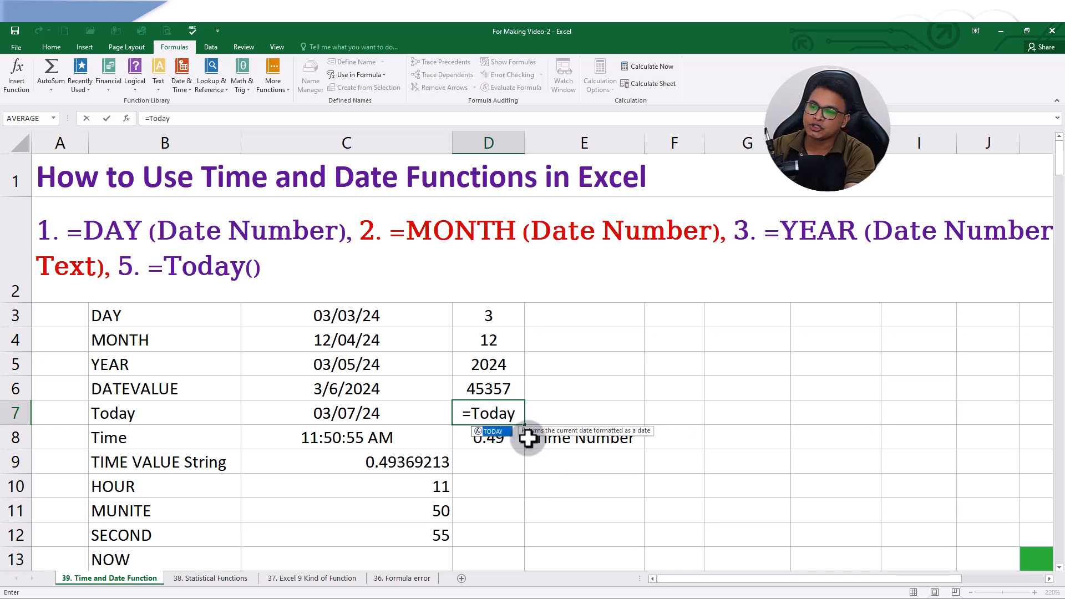
{"action": "type", "text": "("}
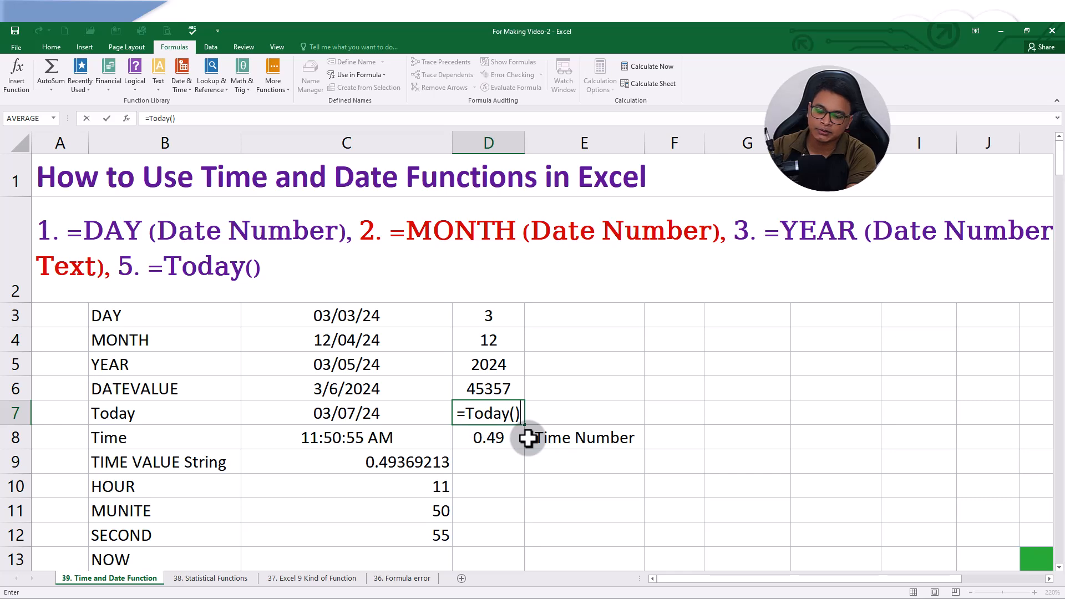
{"action": "type", "text": ")"}
{"action": "key", "text": "Return"}
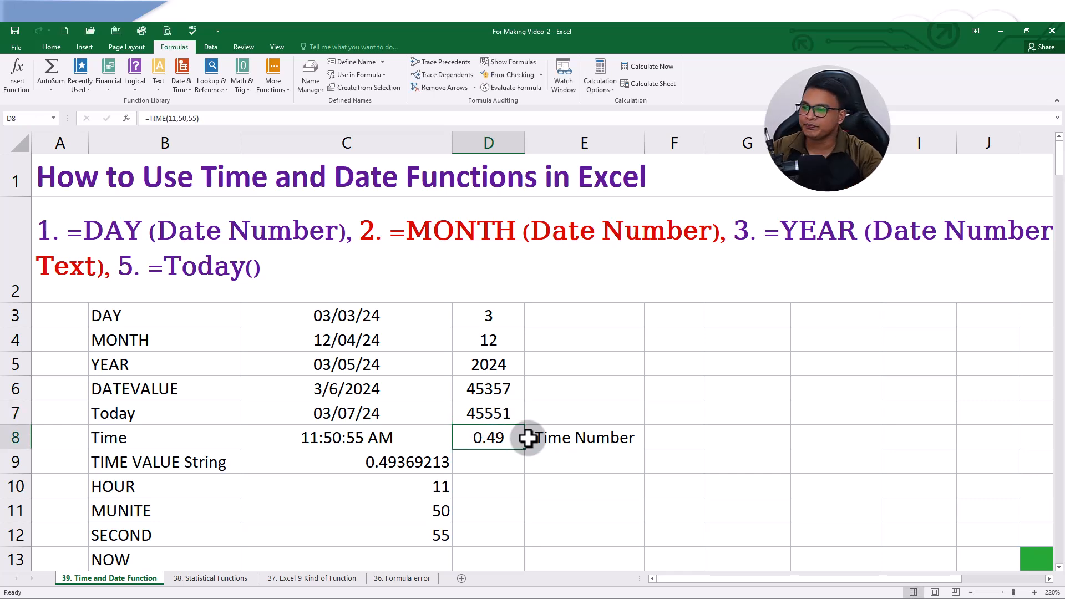
Step: Format the TODAY formula's cell D7 as Short Date
{"action": "left_click", "coordinate": [502, 420]}
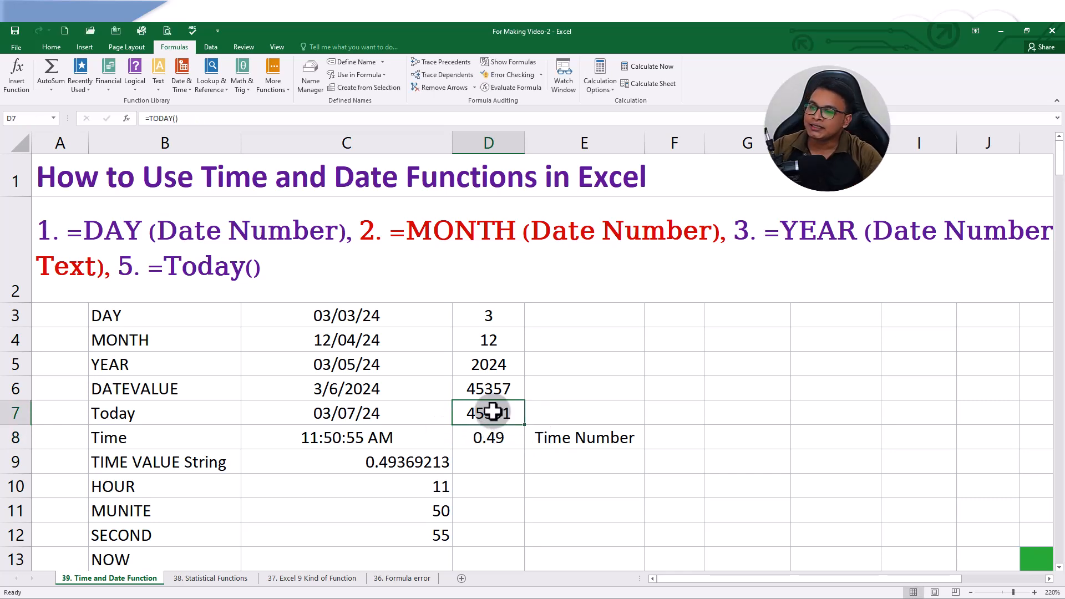
{"action": "left_click", "coordinate": [50, 48]}
{"action": "left_click", "coordinate": [420, 67]}
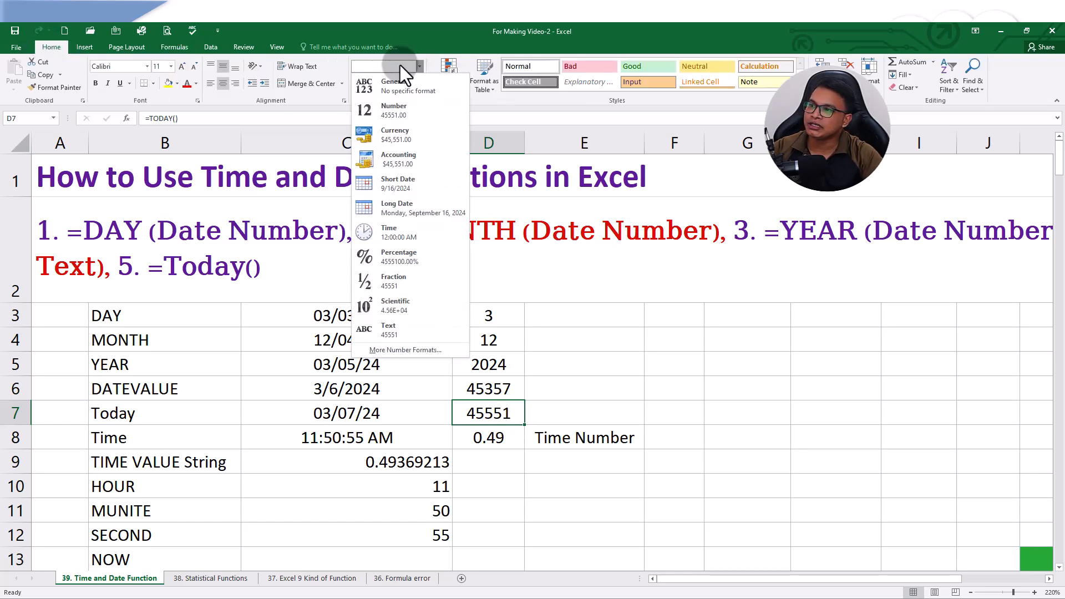
{"action": "left_click", "coordinate": [399, 183]}
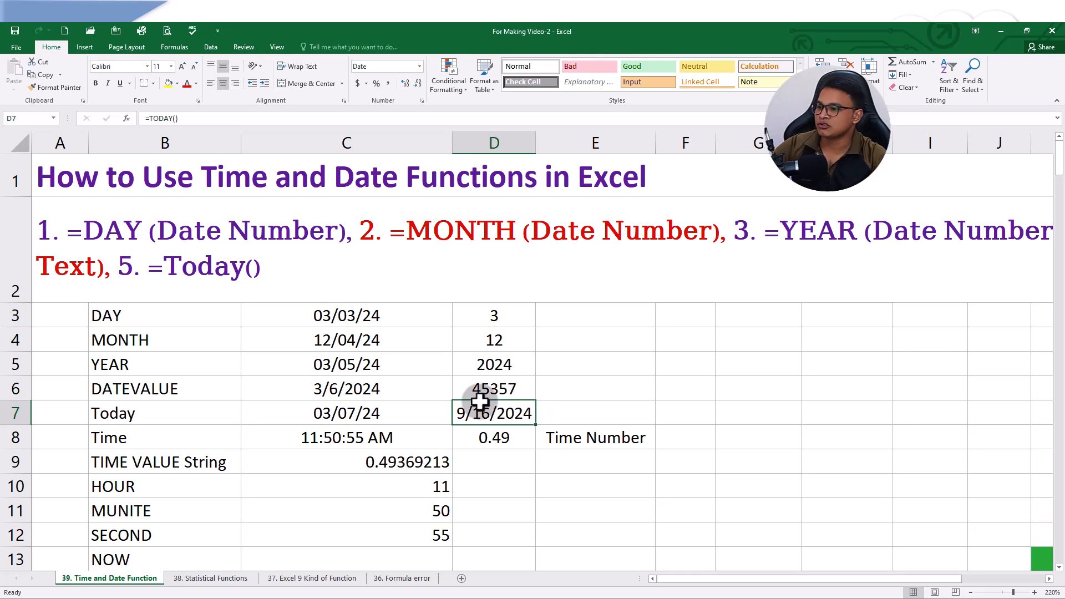
Step: Clear the TIME formula from cell D8 and enter =Now() there instead
{"action": "left_click", "coordinate": [521, 443]}
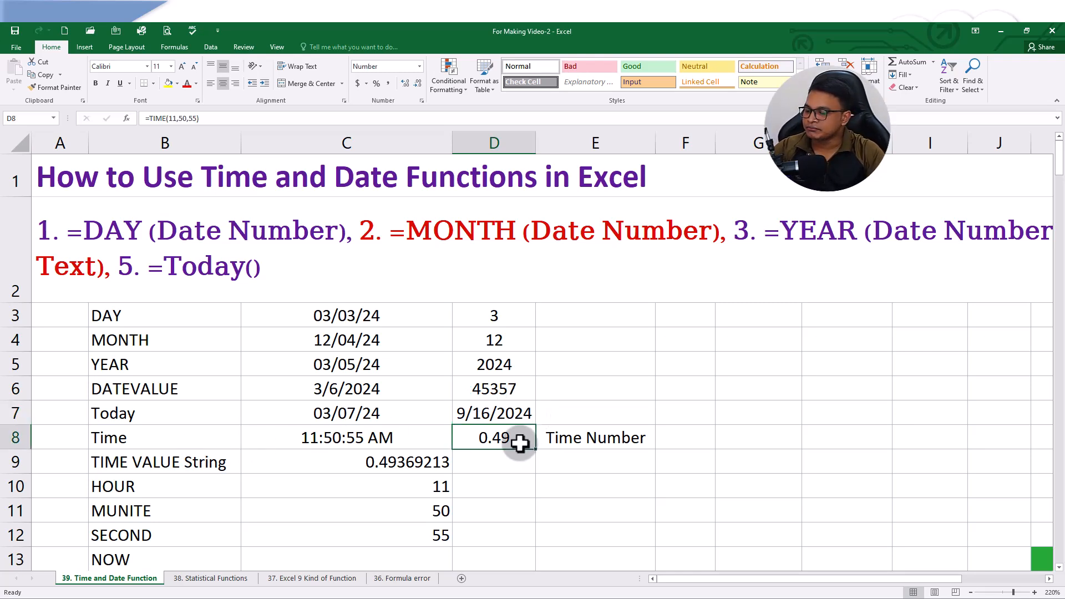
{"action": "key", "text": "Delete"}
{"action": "key", "text": "Left"}
{"action": "left_click", "coordinate": [480, 438]}
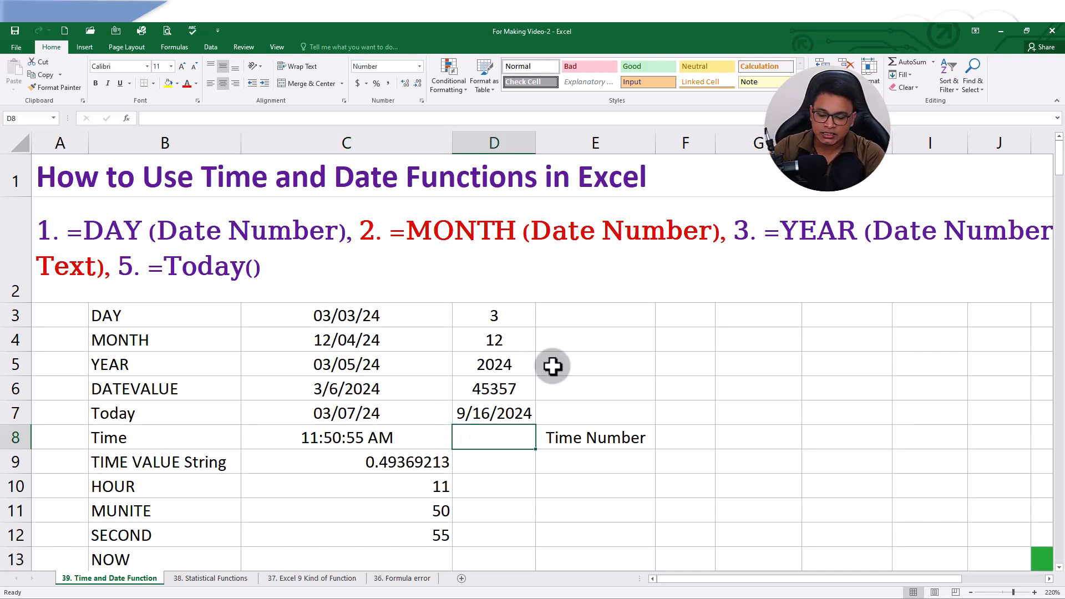
{"action": "type", "text": "=Now"}
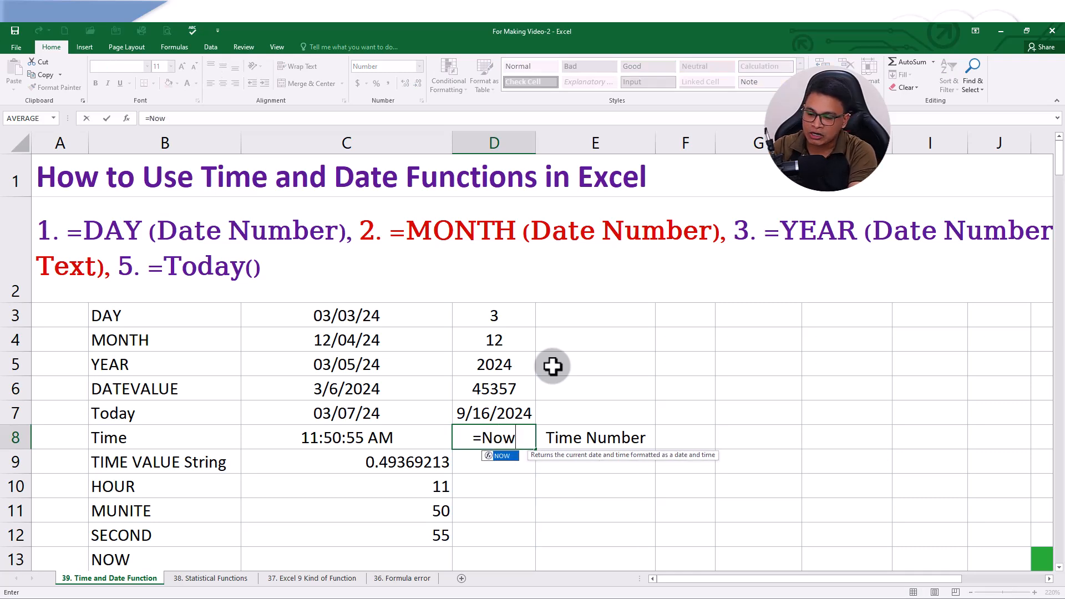
{"action": "type", "text": "()"}
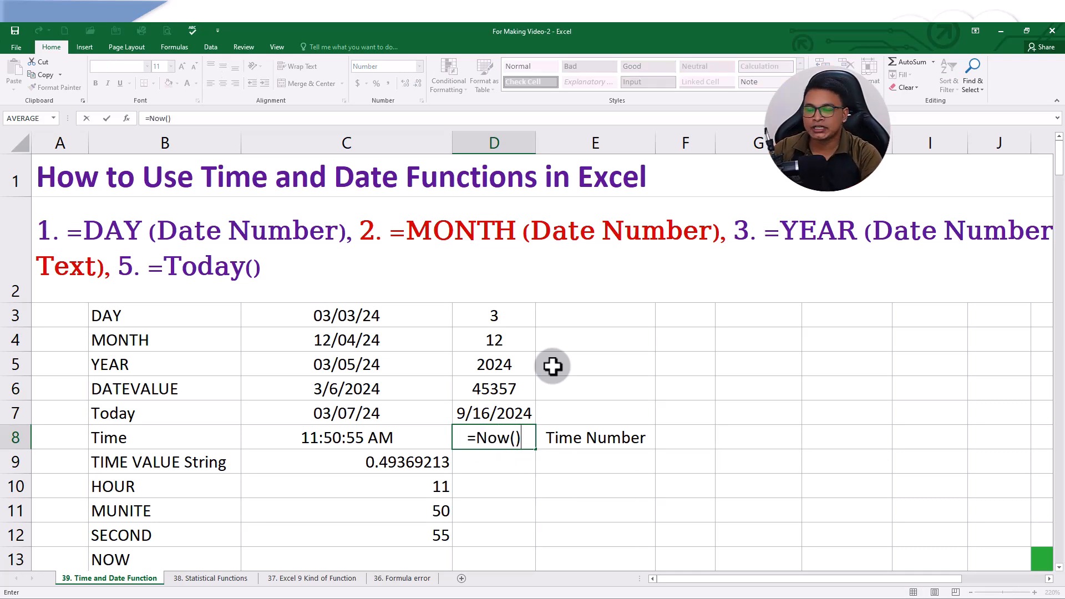
{"action": "key", "text": "Return"}
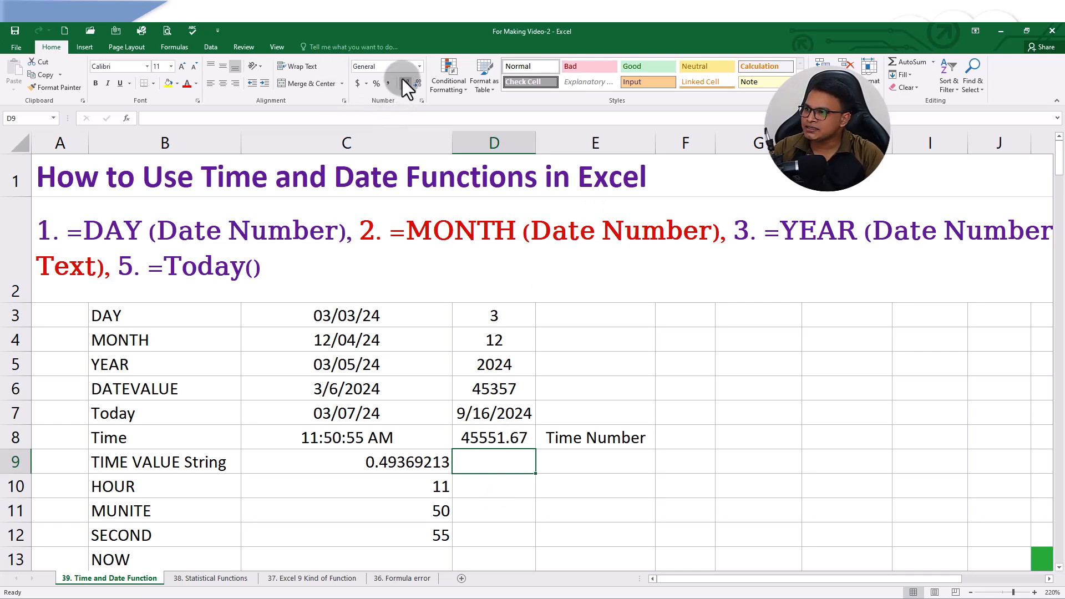
Step: Apply the Time number format to the NOW formula in cell D8
{"action": "left_click", "coordinate": [511, 439]}
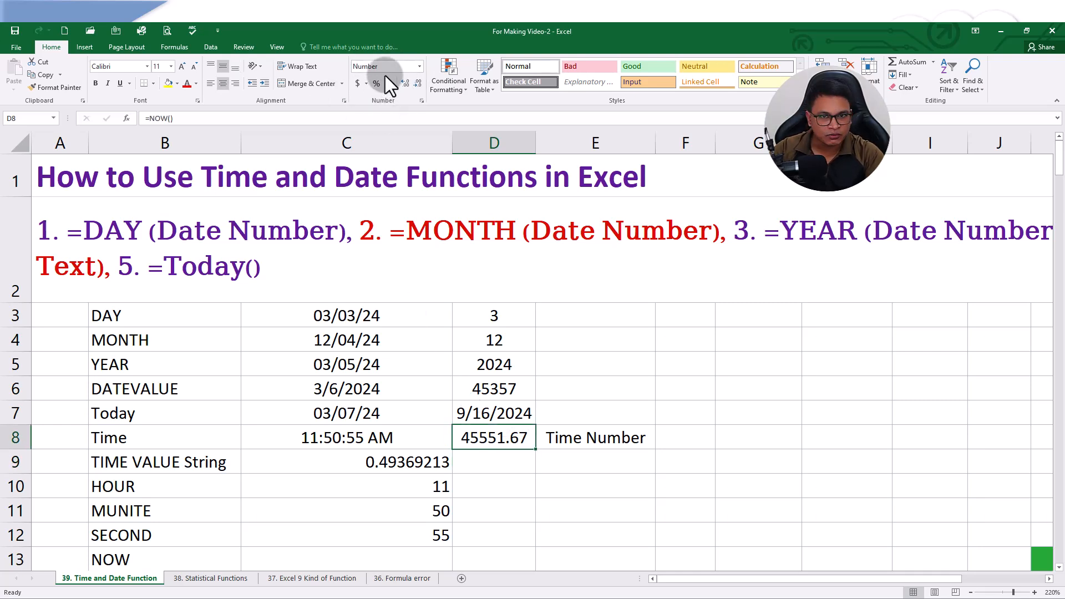
{"action": "left_click", "coordinate": [419, 66]}
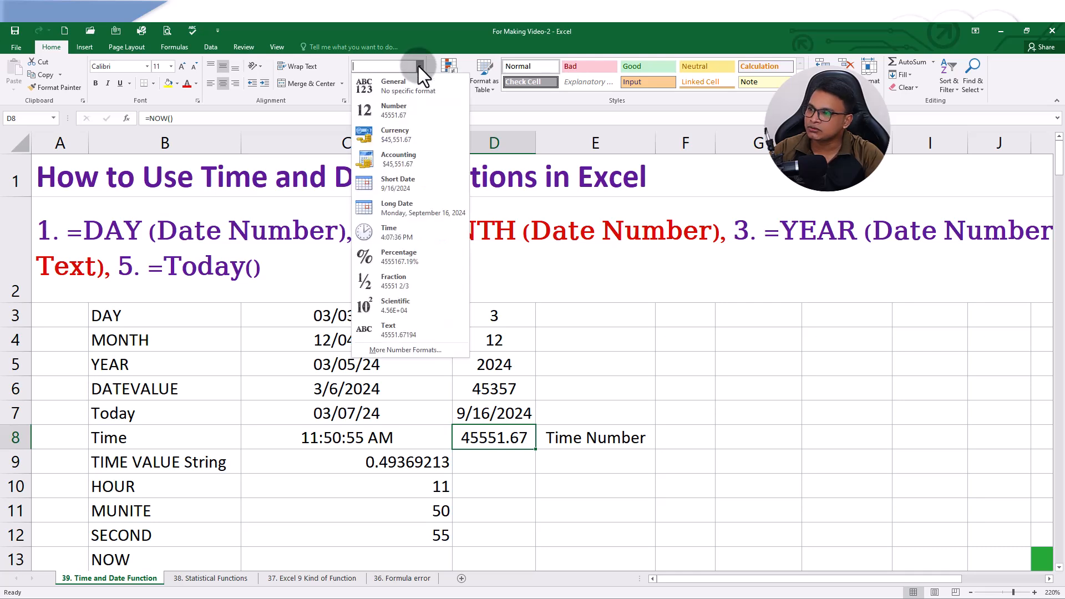
{"action": "left_click", "coordinate": [404, 230]}
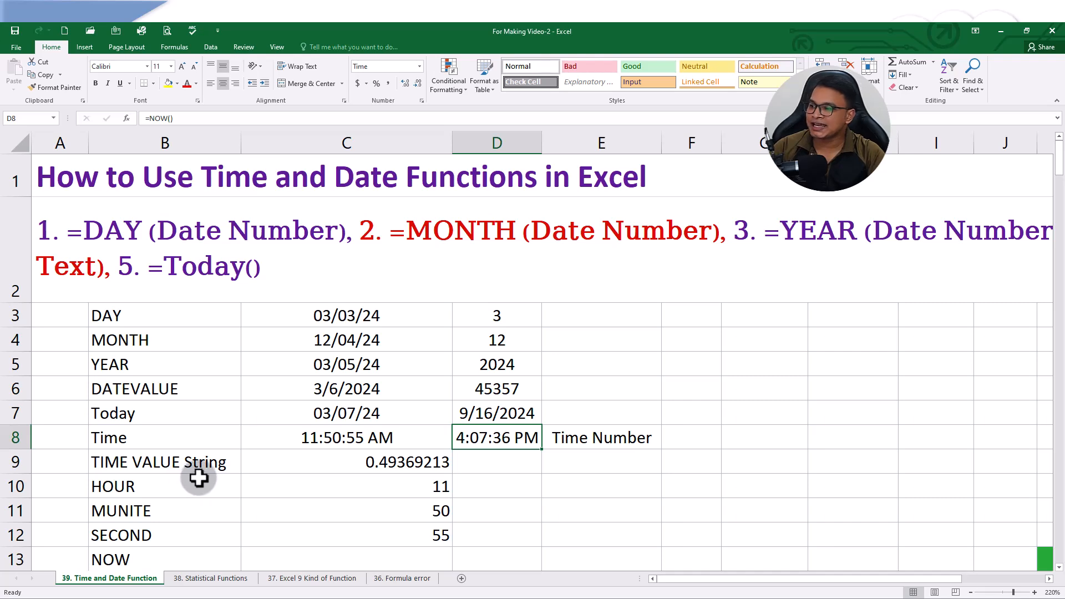
Step: Inspect the TIMEVALUE formula in cell C9 of the TIME VALUE String row, leaving it as is
{"action": "left_click", "coordinate": [483, 467]}
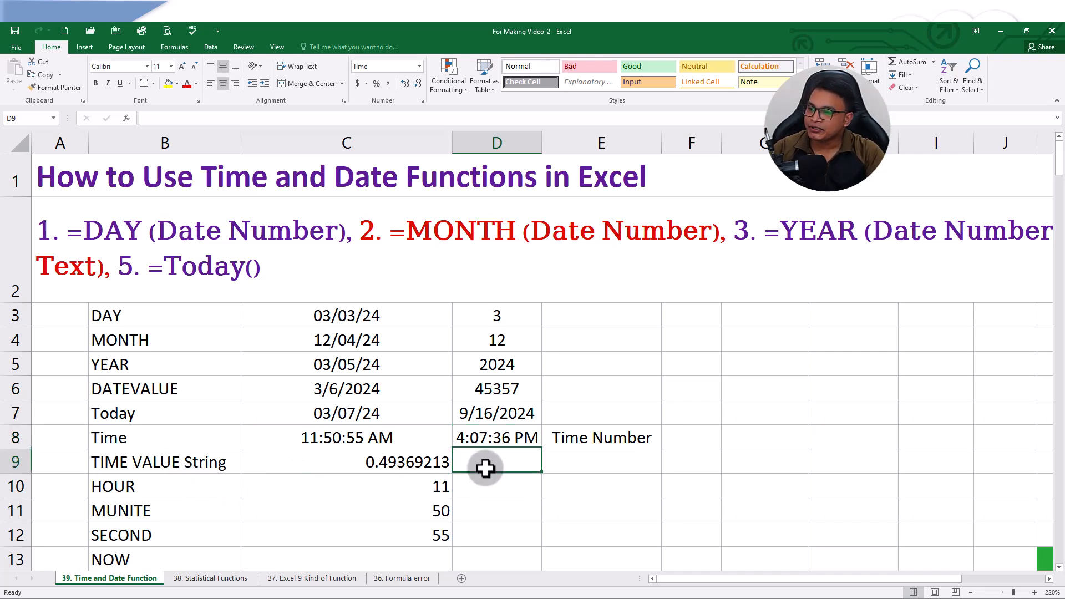
{"action": "left_click", "coordinate": [382, 467]}
{"action": "double_click", "coordinate": [391, 466]}
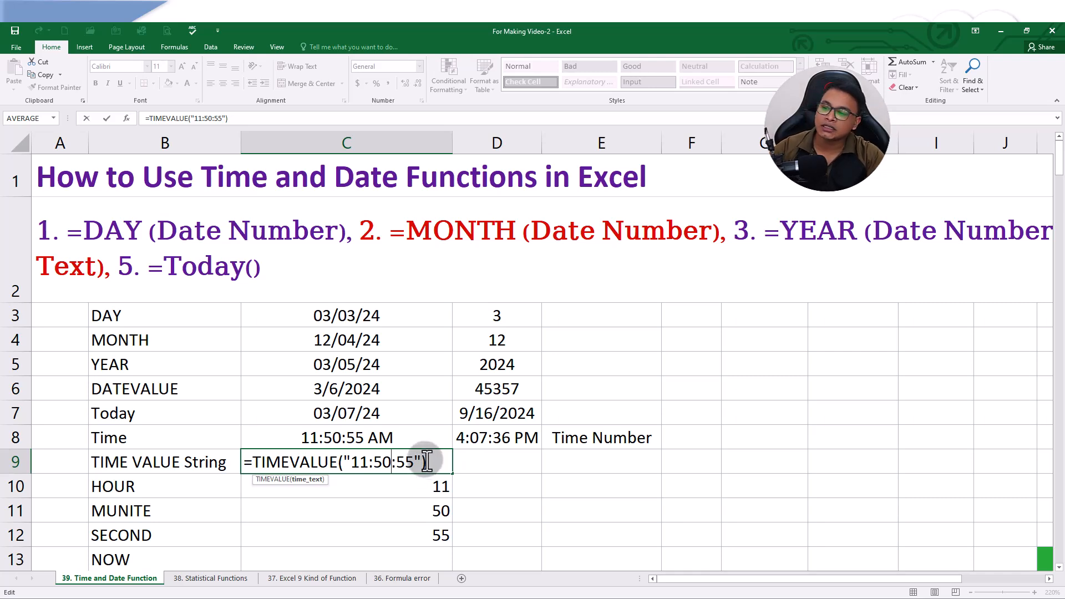
{"action": "key", "text": "Return"}
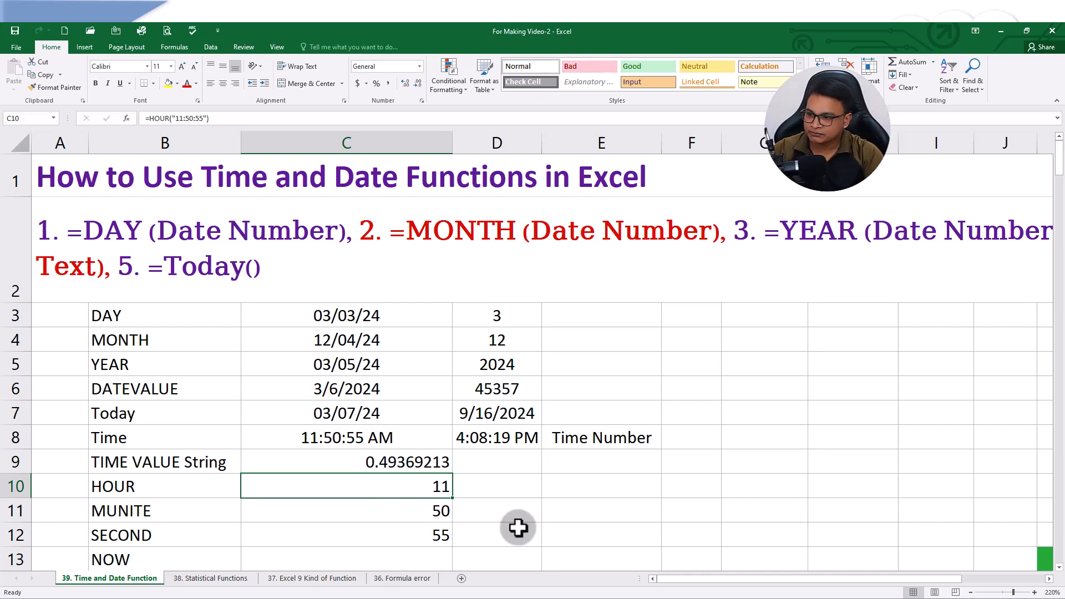
Step: Inspect the HOUR formula in cell C10 of the HOUR row
{"action": "left_click", "coordinate": [497, 491]}
{"action": "scroll", "coordinate": [509, 449], "scroll_direction": "down", "scroll_amount": 1}
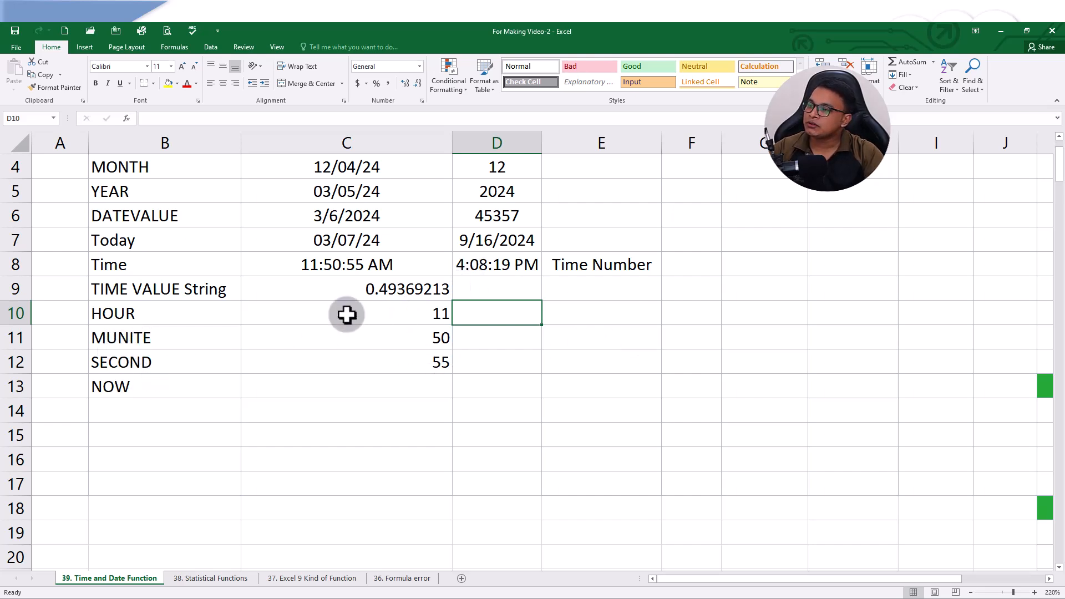
{"action": "double_click", "coordinate": [418, 312]}
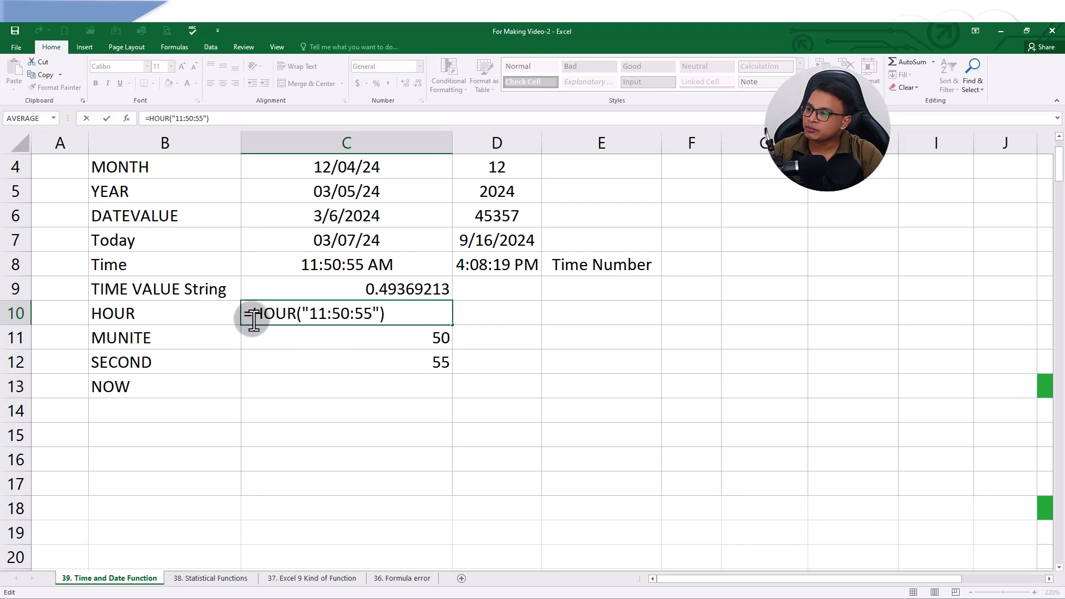
{"action": "left_click", "coordinate": [346, 346]}
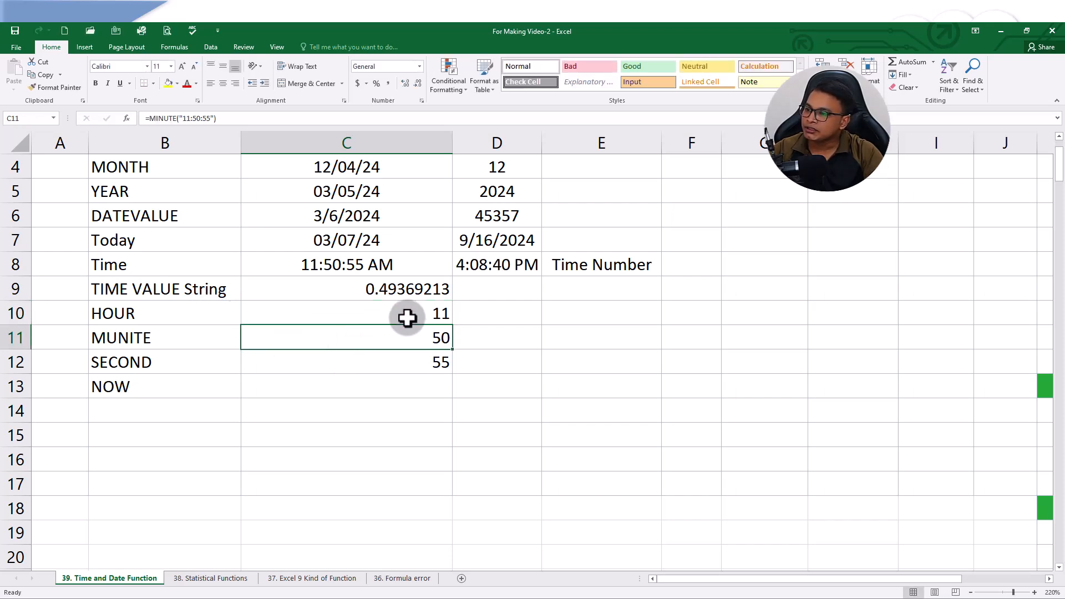
Step: Change the time in cell C10's HOUR formula to "11:50:30" and review the edited formula
{"action": "double_click", "coordinate": [407, 317]}
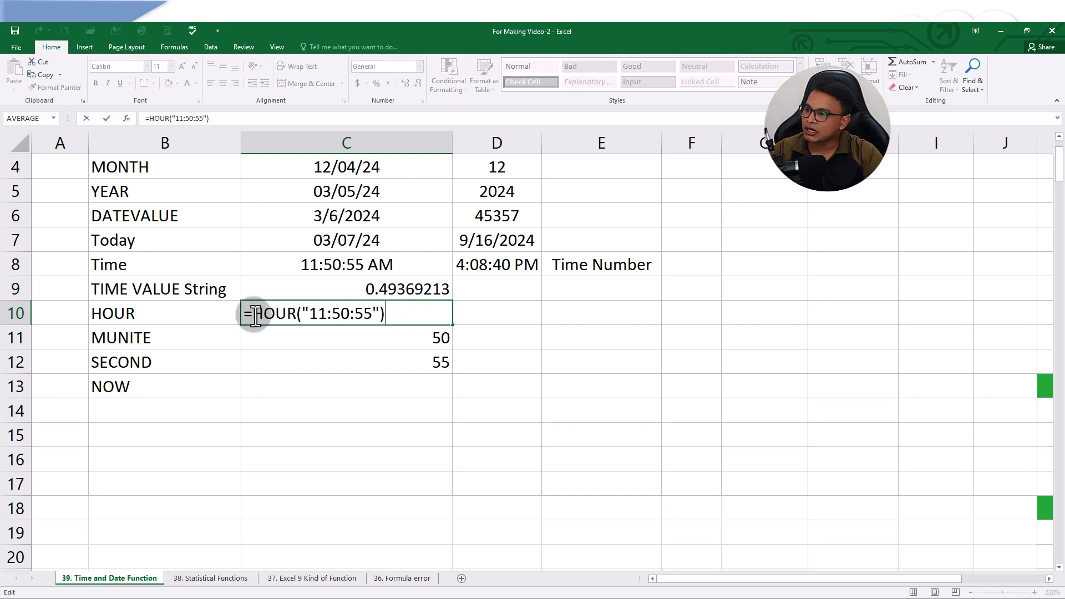
{"action": "key", "text": "Left"}
{"action": "key", "text": "Left"}
{"action": "key", "text": "BackSpace"}
{"action": "key", "text": "BackSpace"}
{"action": "key", "text": "BackSpace"}
{"action": "key", "text": "BackSpace"}
{"action": "key", "text": "BackSpace"}
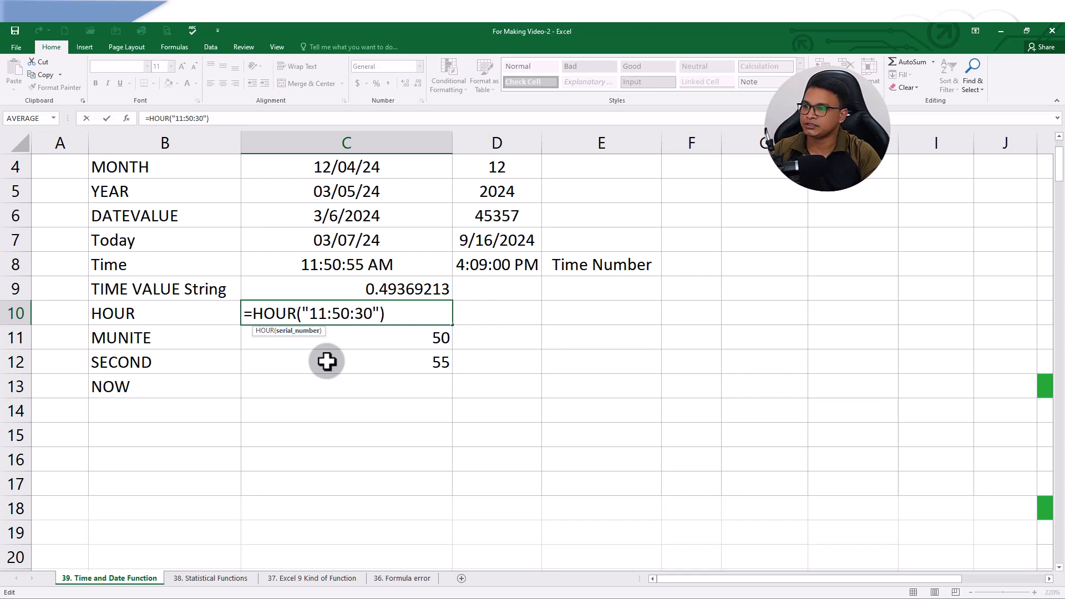
{"action": "type", "text": "50:30"}
{"action": "key", "text": "Return"}
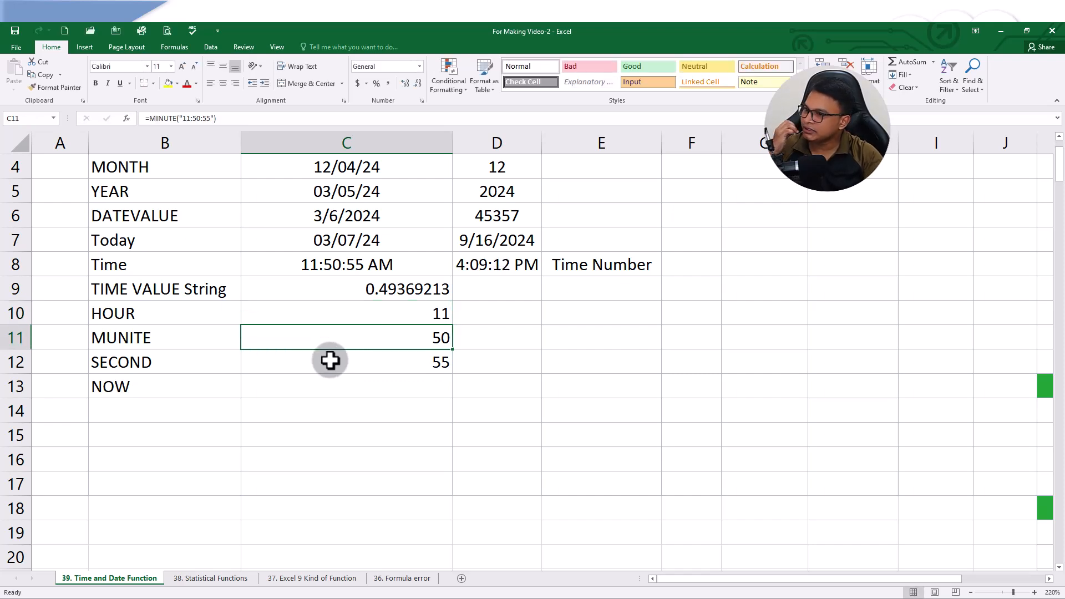
{"action": "double_click", "coordinate": [425, 319]}
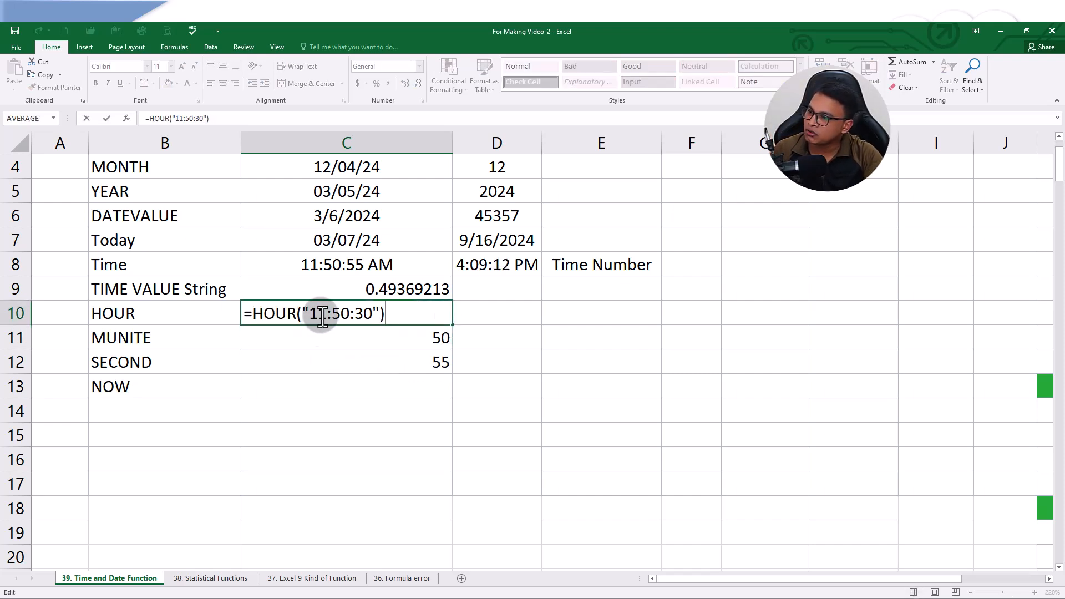
{"action": "key", "text": "Return"}
Step: Inspect the MINUTE formula in cell C11 and the SECOND formula in cell C12
{"action": "double_click", "coordinate": [398, 339]}
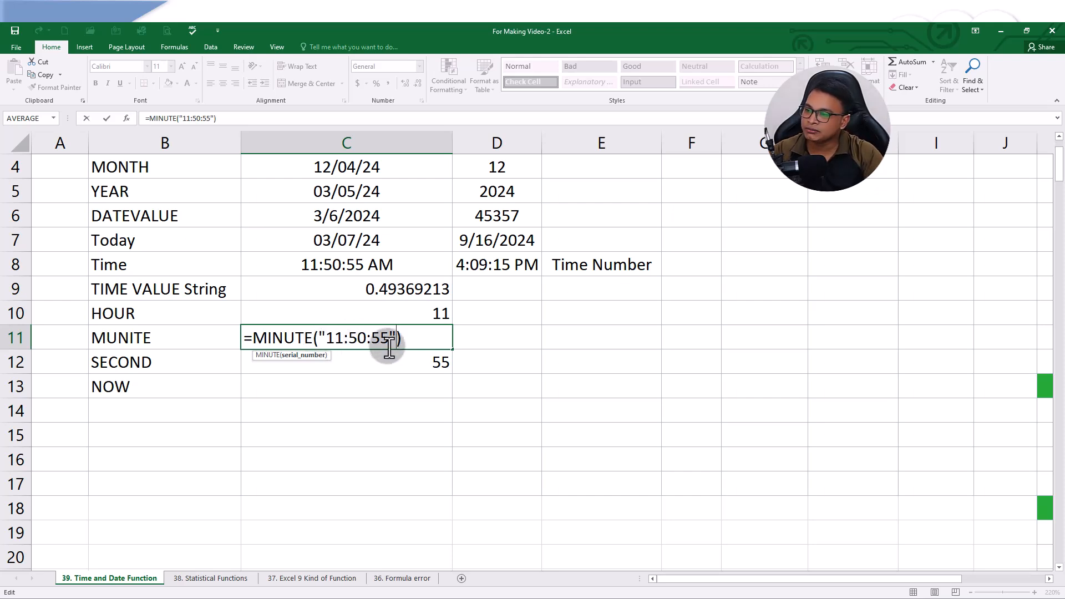
{"action": "key", "text": "Return"}
{"action": "double_click", "coordinate": [432, 340]}
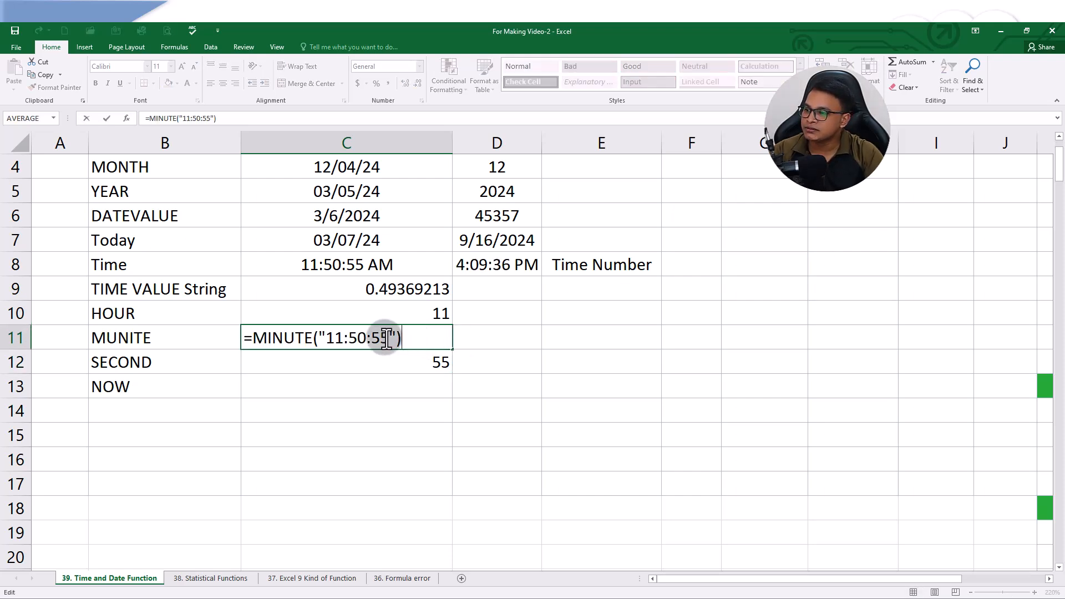
{"action": "key", "text": "Return"}
{"action": "double_click", "coordinate": [405, 362]}
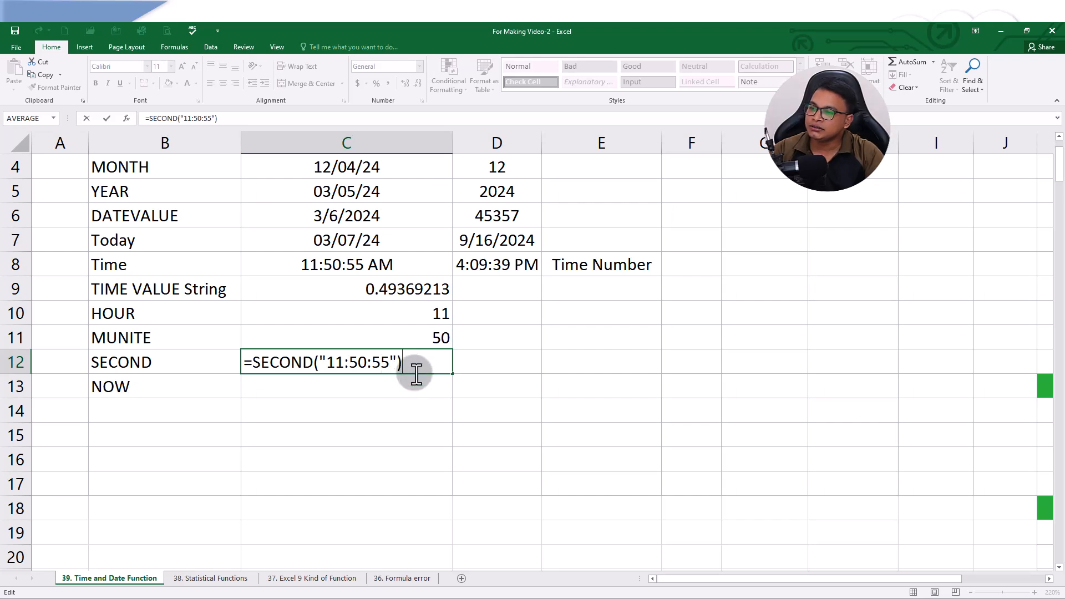
{"action": "key", "text": "Return"}
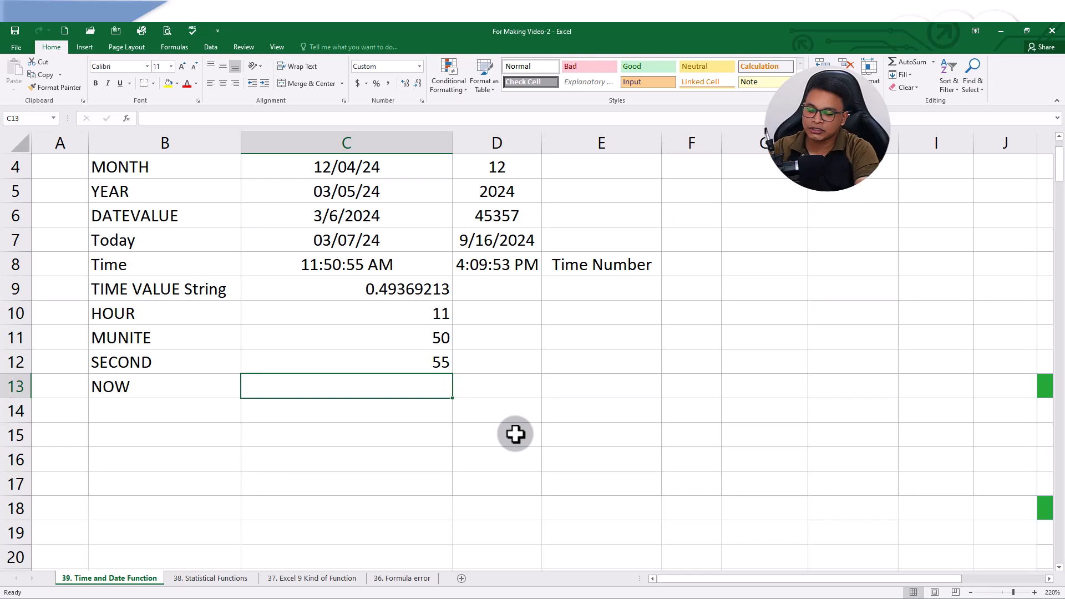
Step: Enter the formula =now() in cell C13 of the NOW row to return the current date and time
{"action": "type", "text": "=now"}
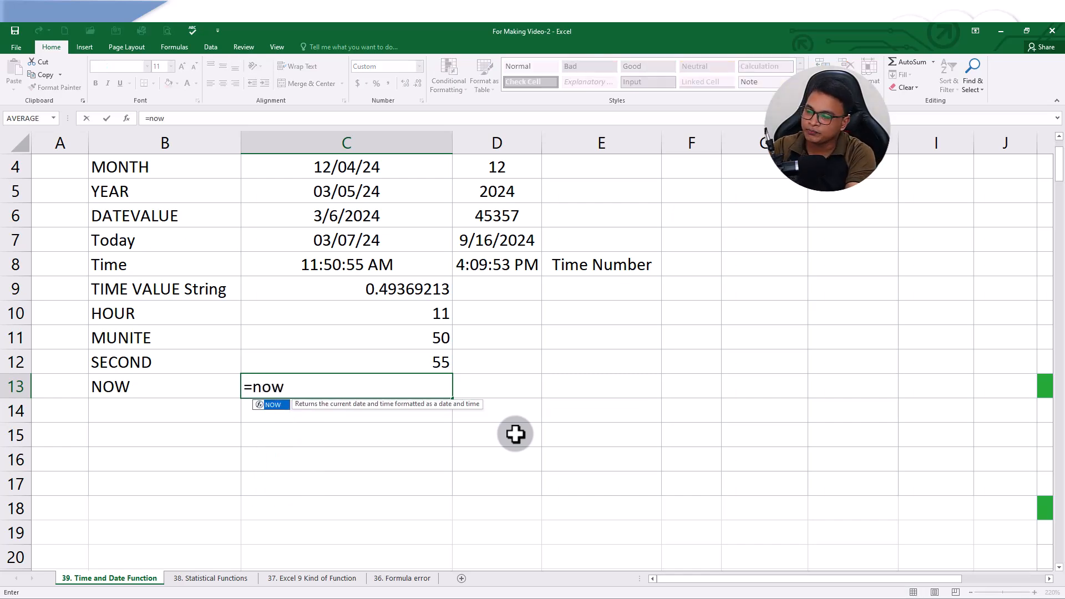
{"action": "type", "text": "()"}
{"action": "key", "text": "Return"}
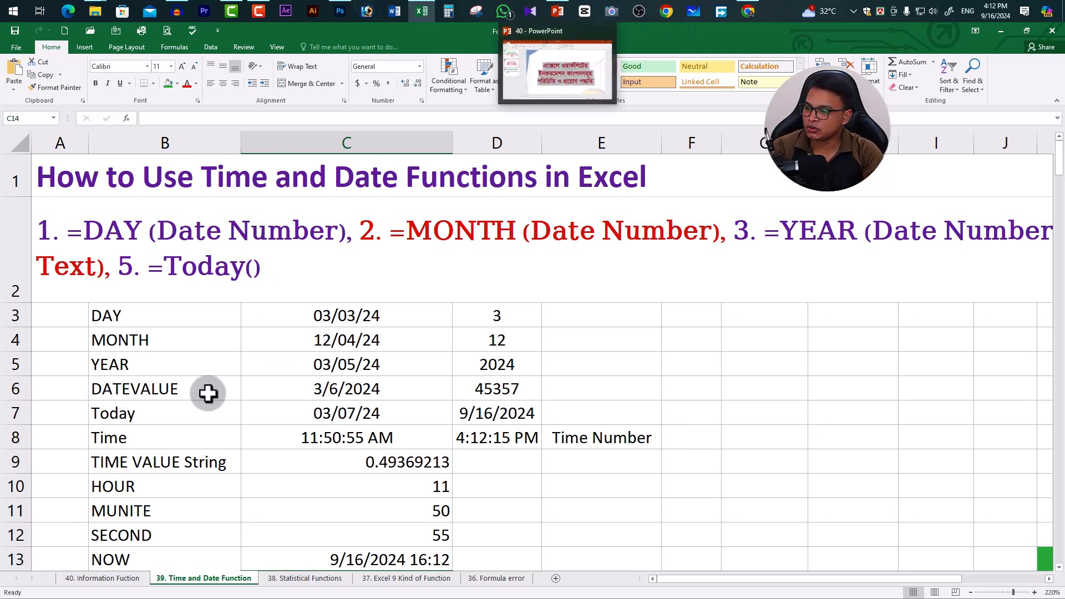
Step: Switch to the "40. Information Fuction" worksheet
{"action": "left_click", "coordinate": [137, 579]}
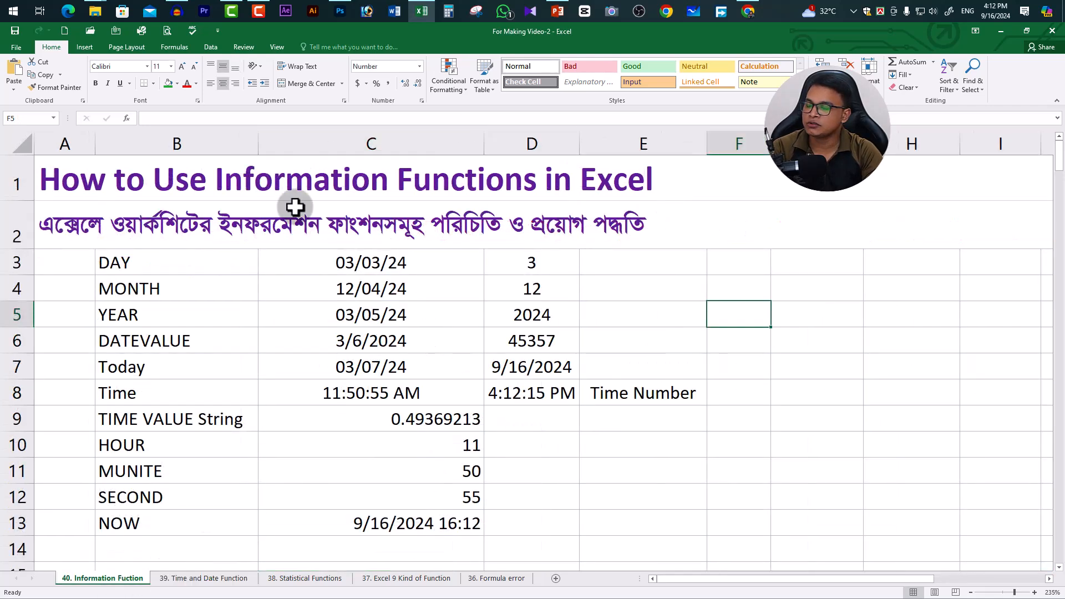